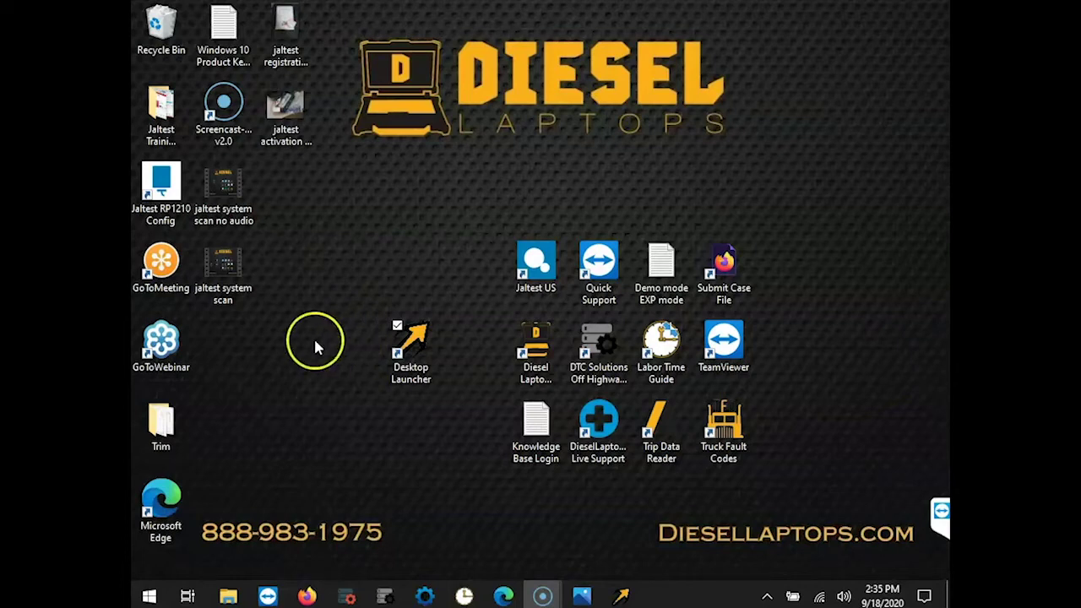
- Start Jaltest from the Diagnostics section of the Diesel Laptops Desktop Launcher
double_click(411, 344)
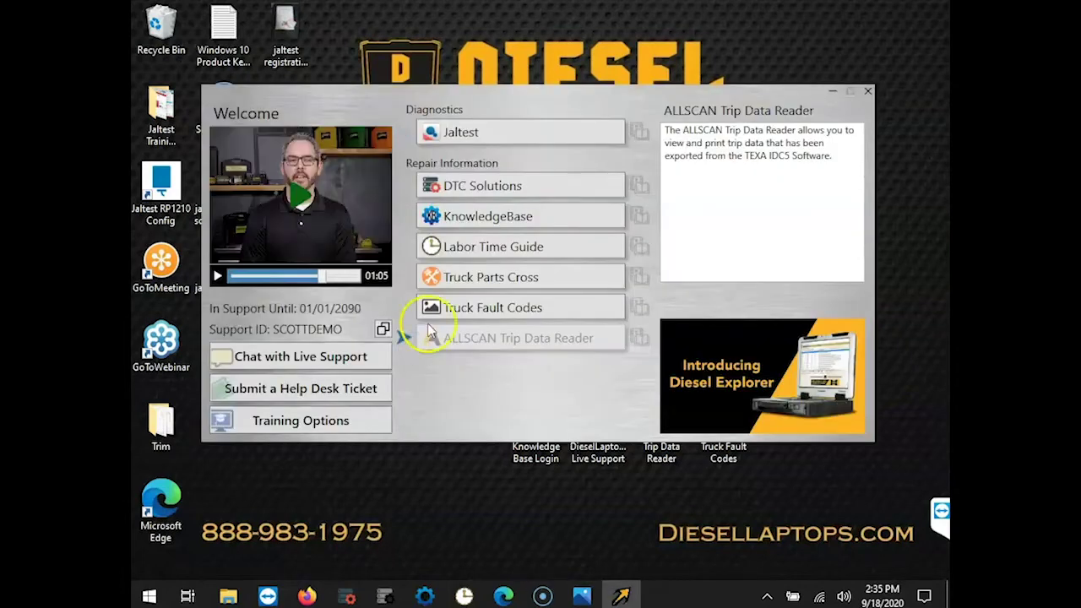
click(480, 133)
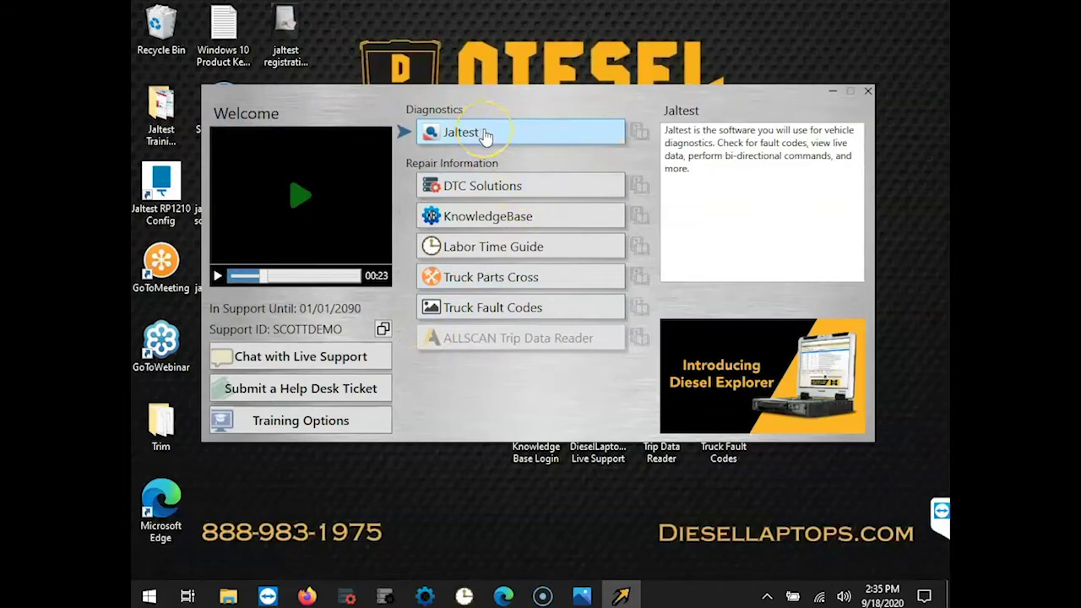
click(486, 135)
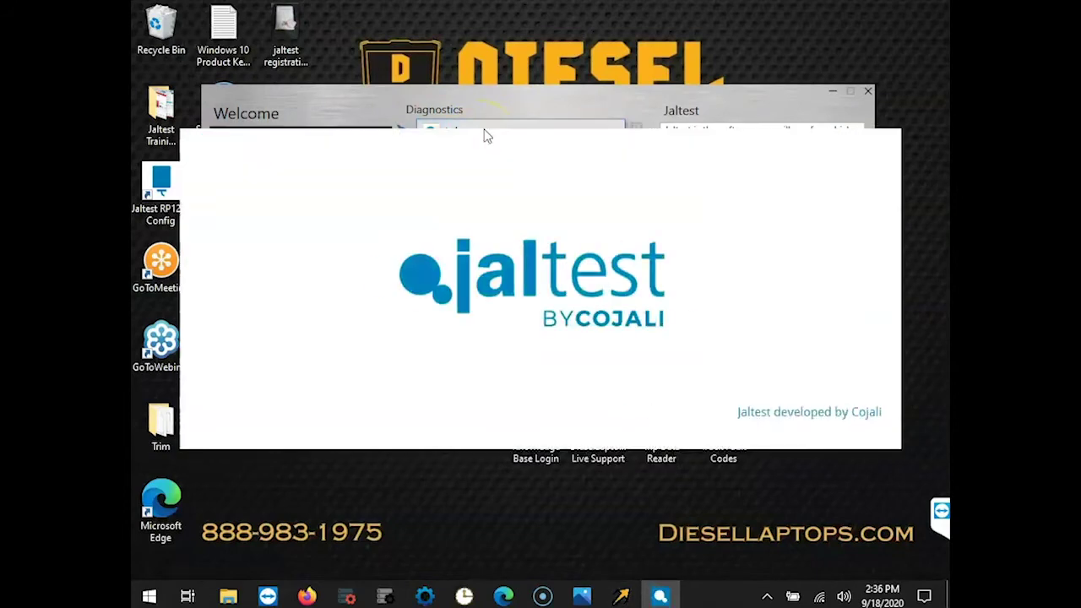
- Choose the Heavy Duty 9 Pin connector, keeping System Scan + Read Fault Codes selected
click(195, 363)
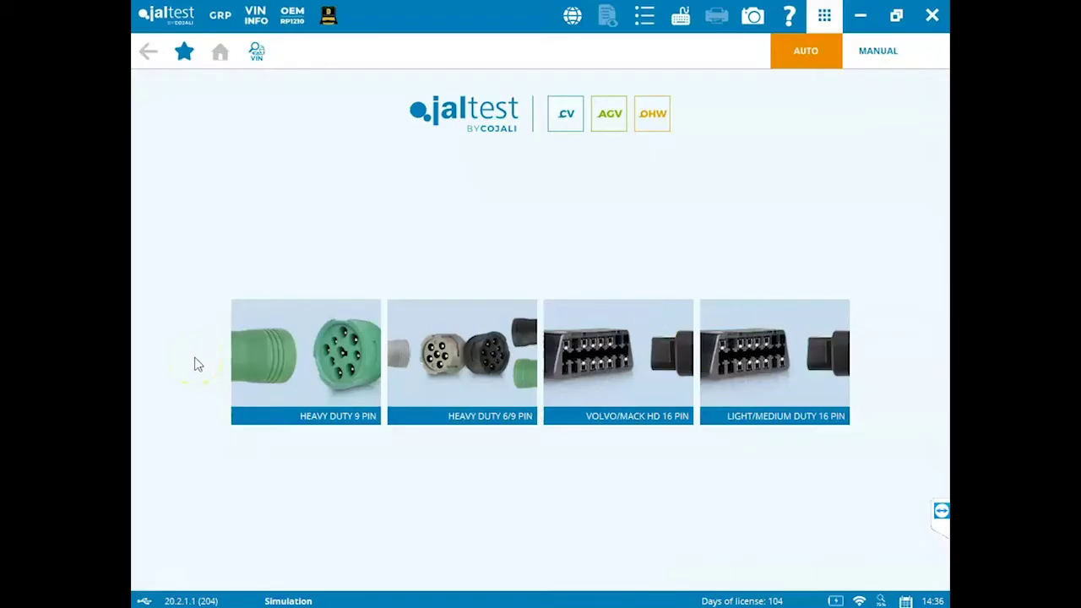
click(278, 357)
click(448, 360)
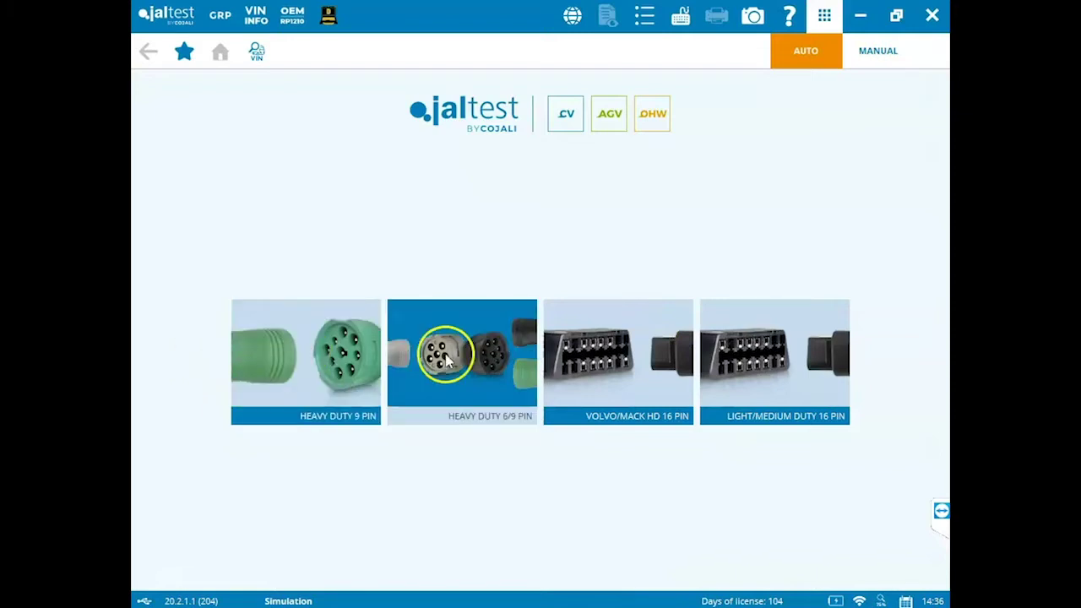
click(317, 360)
click(467, 362)
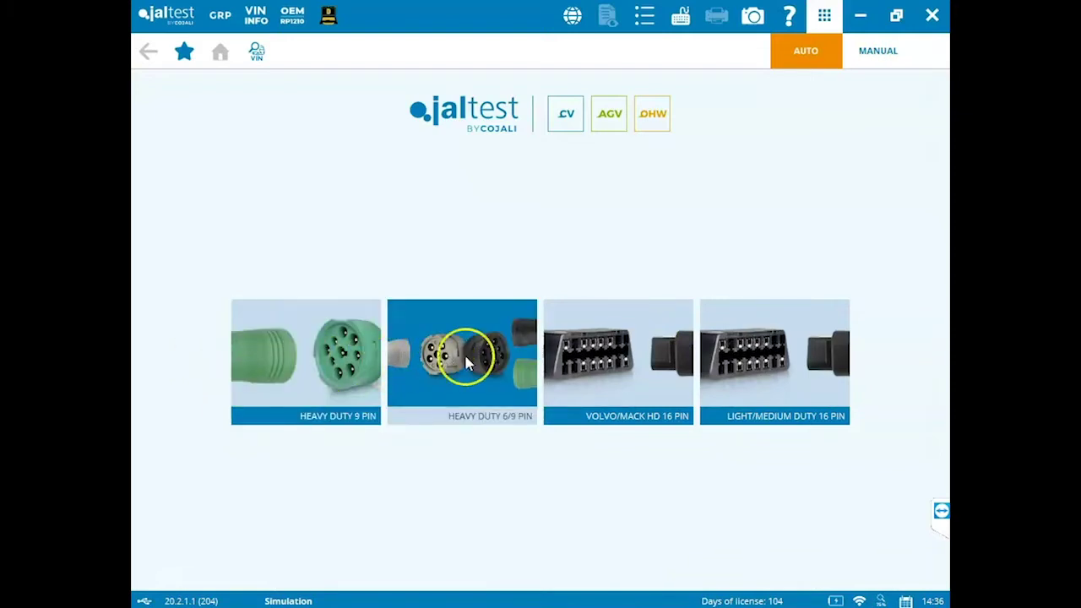
click(710, 367)
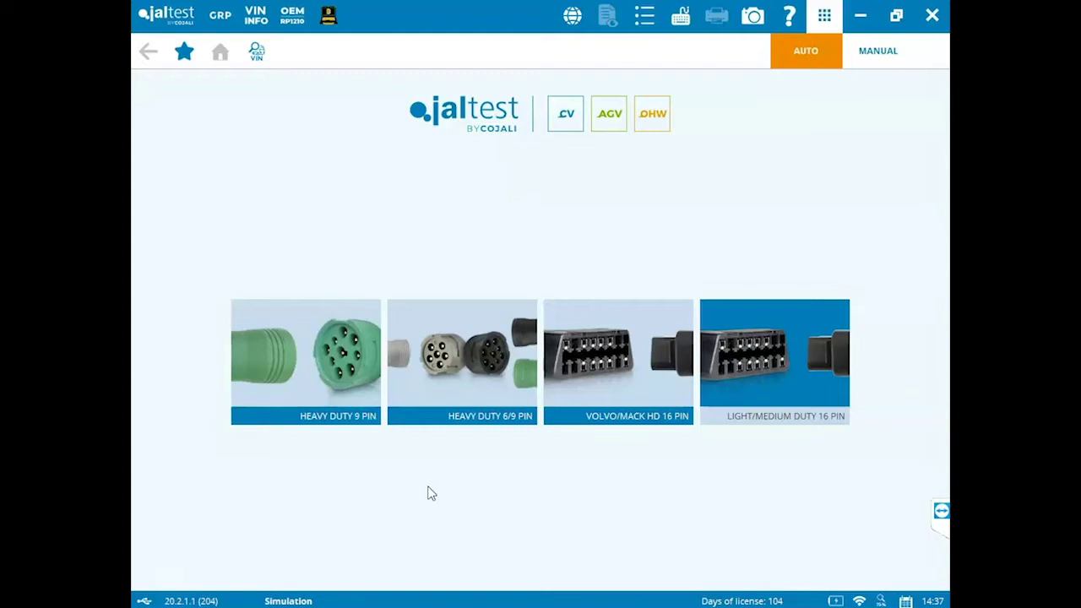
click(321, 350)
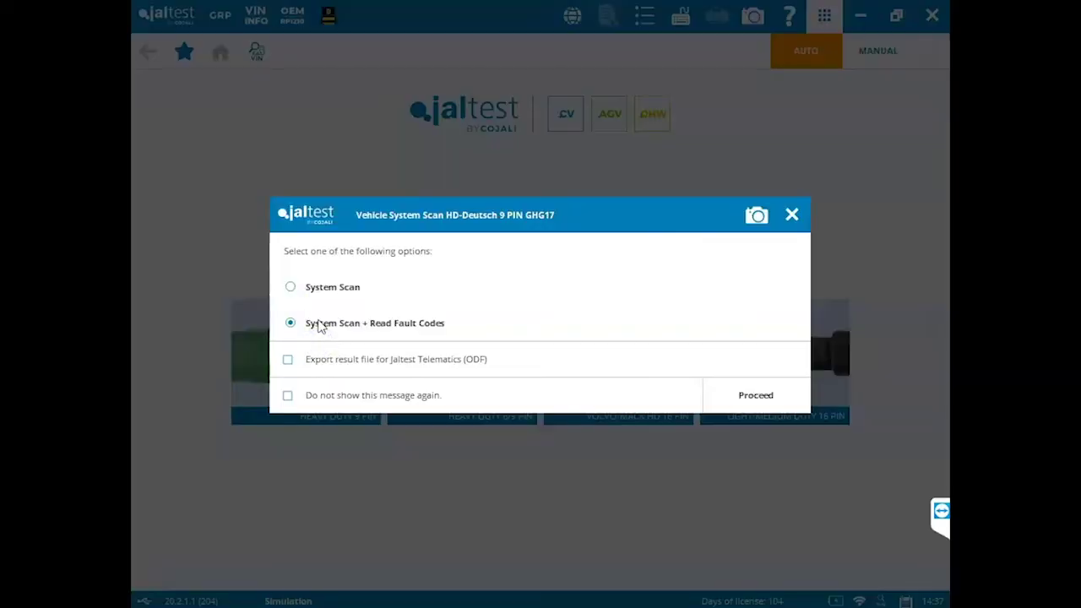
drag(323, 309, 334, 291)
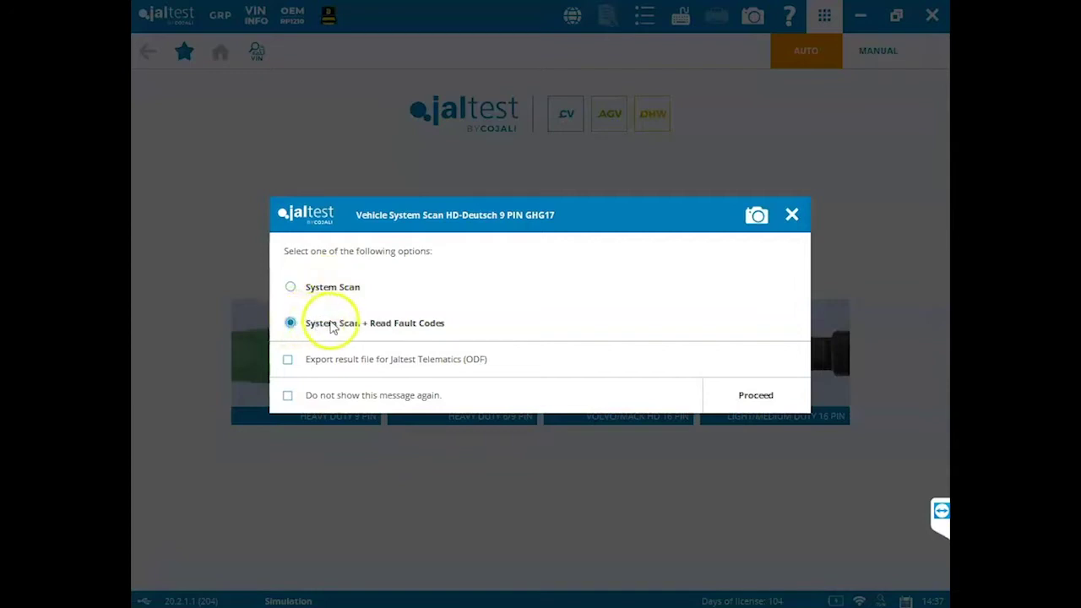
- Proceed with the scan, which detects 20 systems including the DDEC 16 CPC3EVO
click(755, 395)
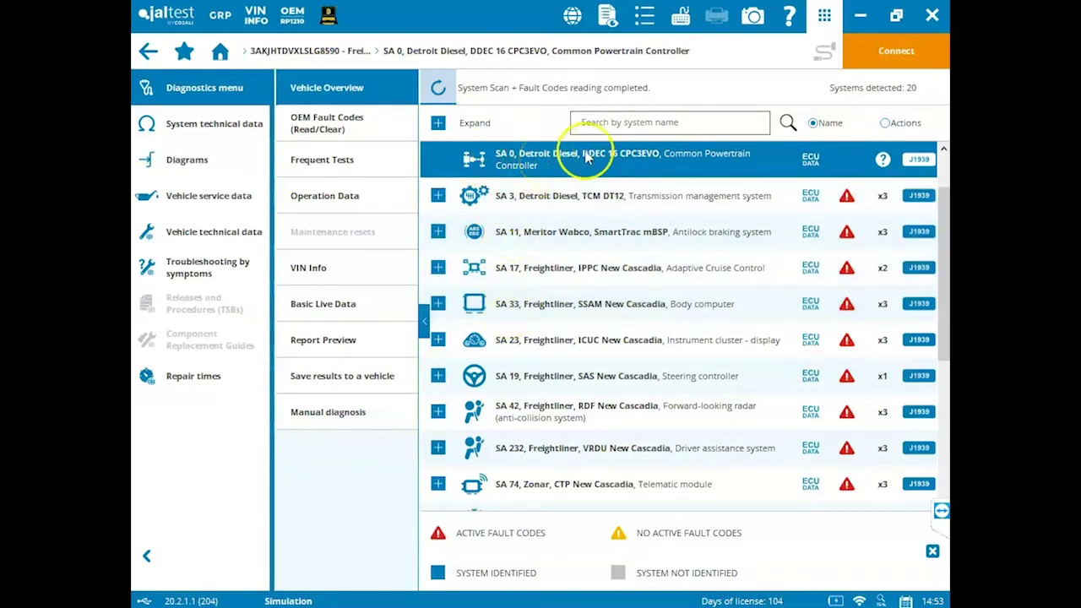
- Connect to the SA 0 DDEC 16 CPC3EVO Common Powertrain Controller
click(899, 52)
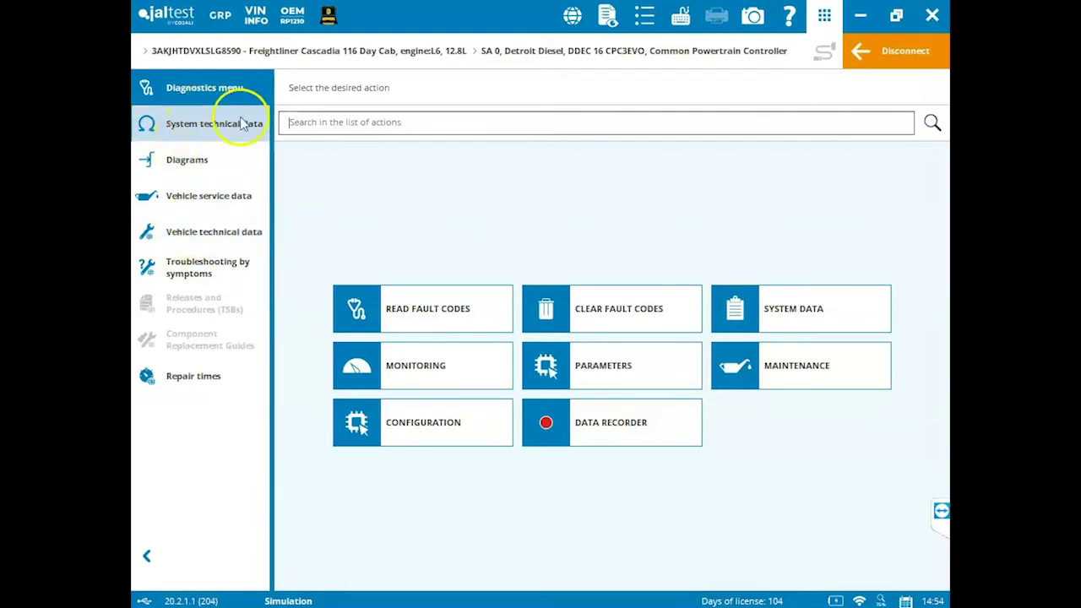
- Browse the system technical data for the CPC3 controller and the CX1 diagnosis connector
click(177, 128)
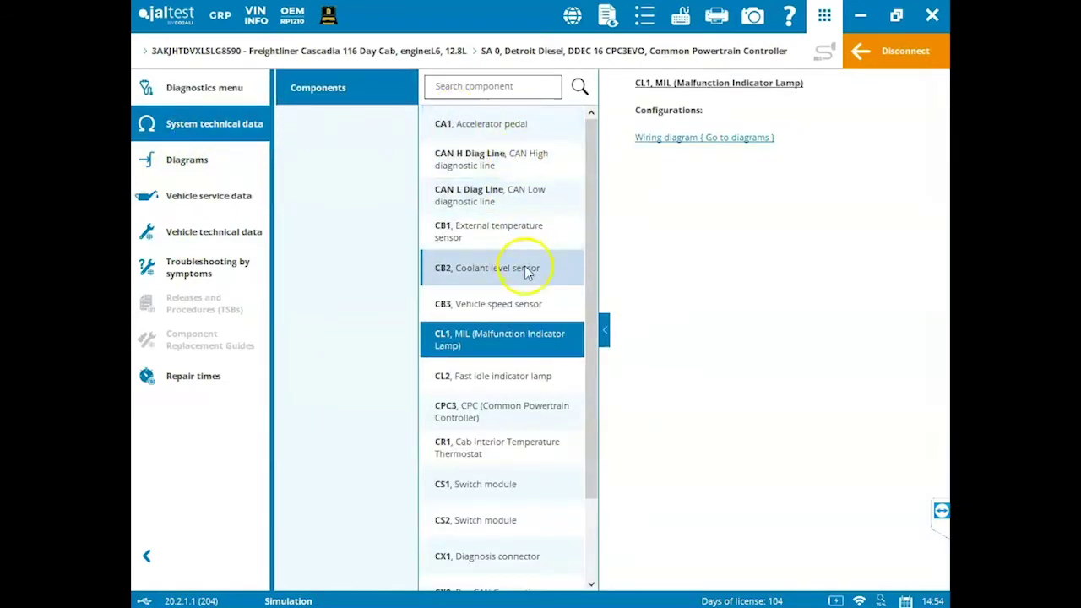
click(526, 410)
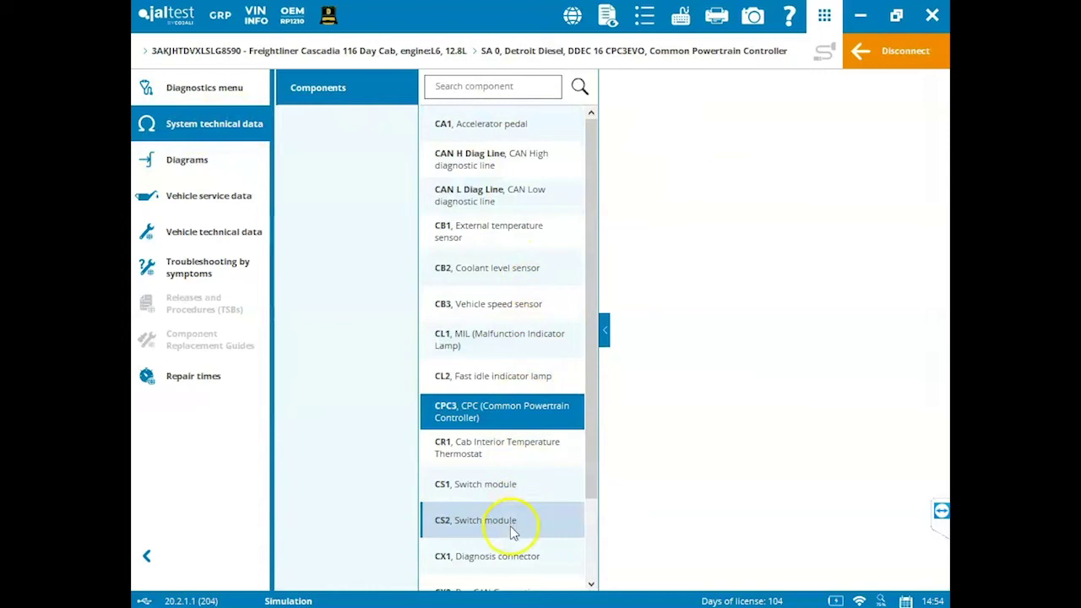
click(483, 540)
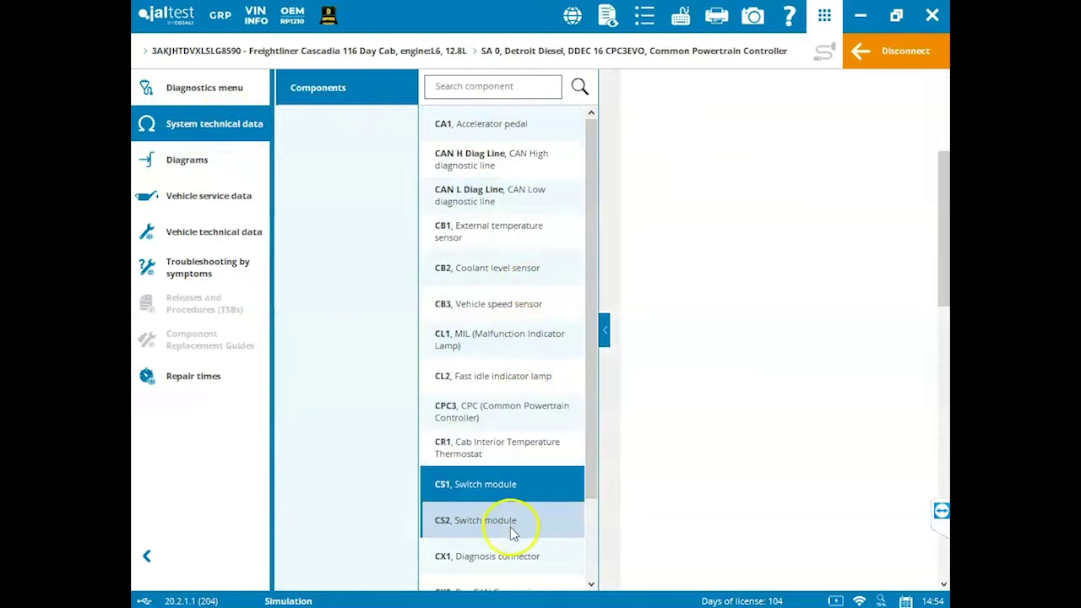
- Show the DDEC 16 CPC3EVO_V19.2 wiring diagram and scroll through it
click(191, 161)
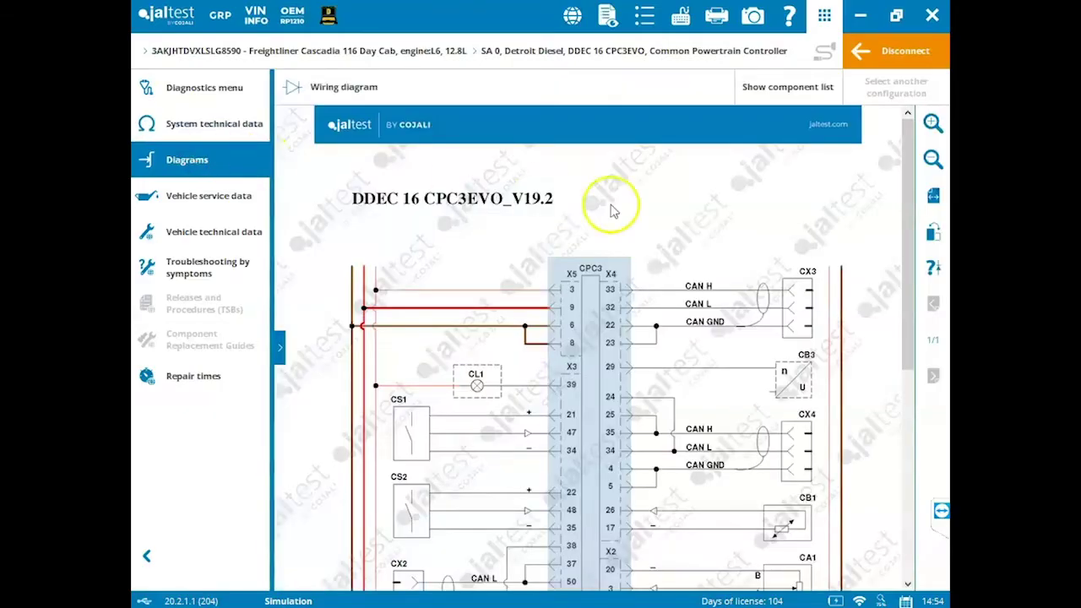
scroll(608, 245, down, 1)
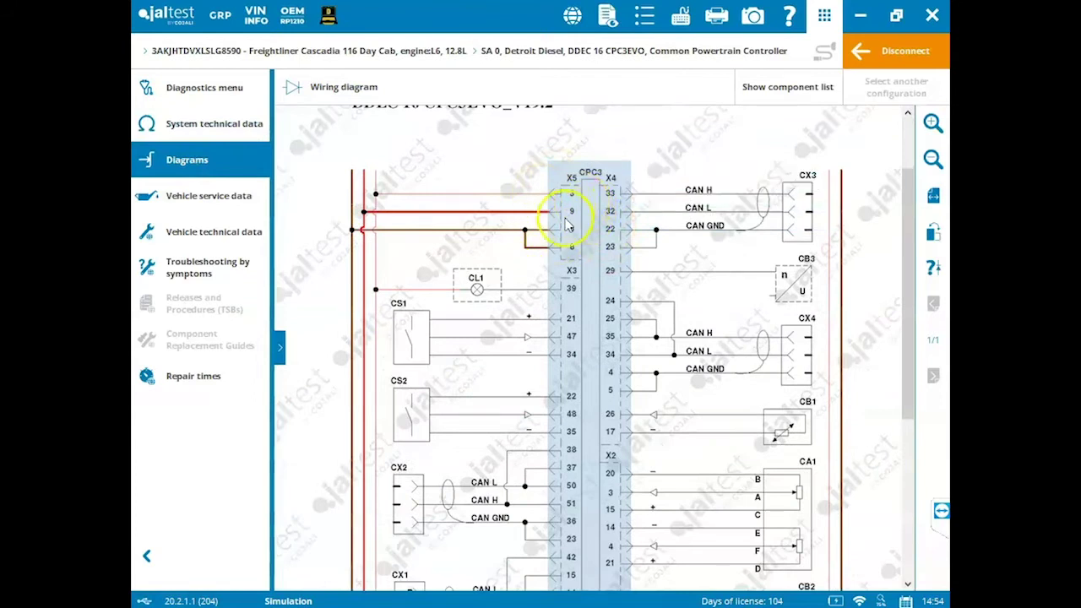
scroll(572, 270, down, 1)
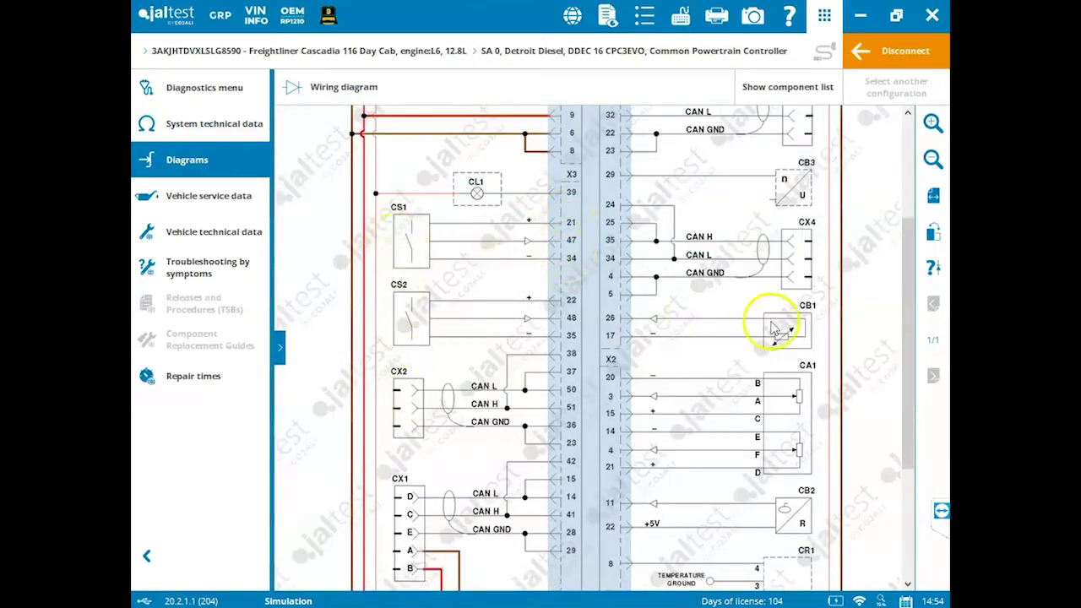
scroll(776, 334, down, 2)
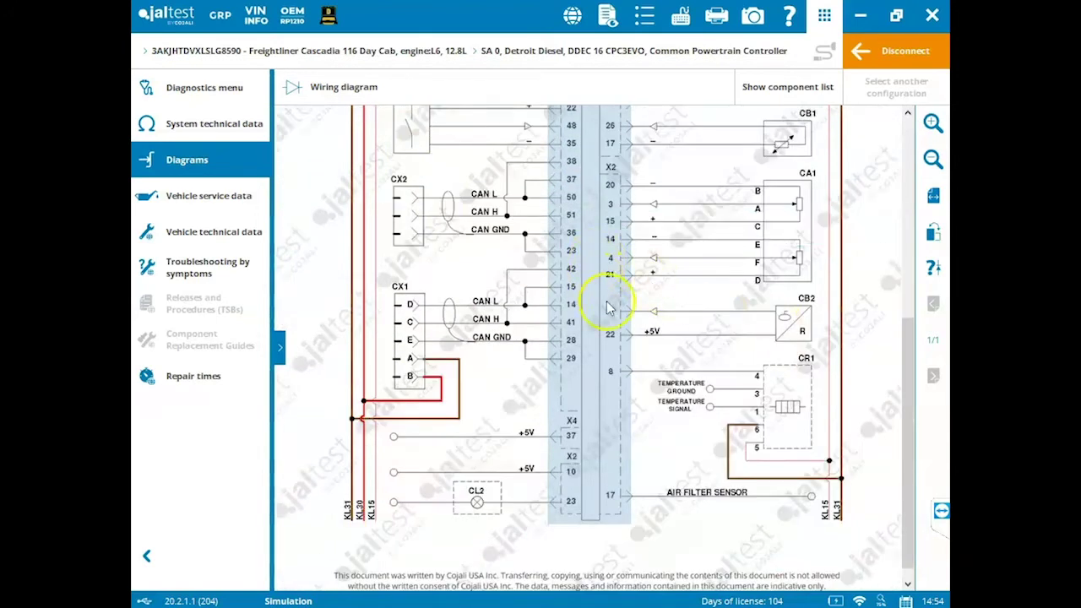
scroll(786, 287, up, 3)
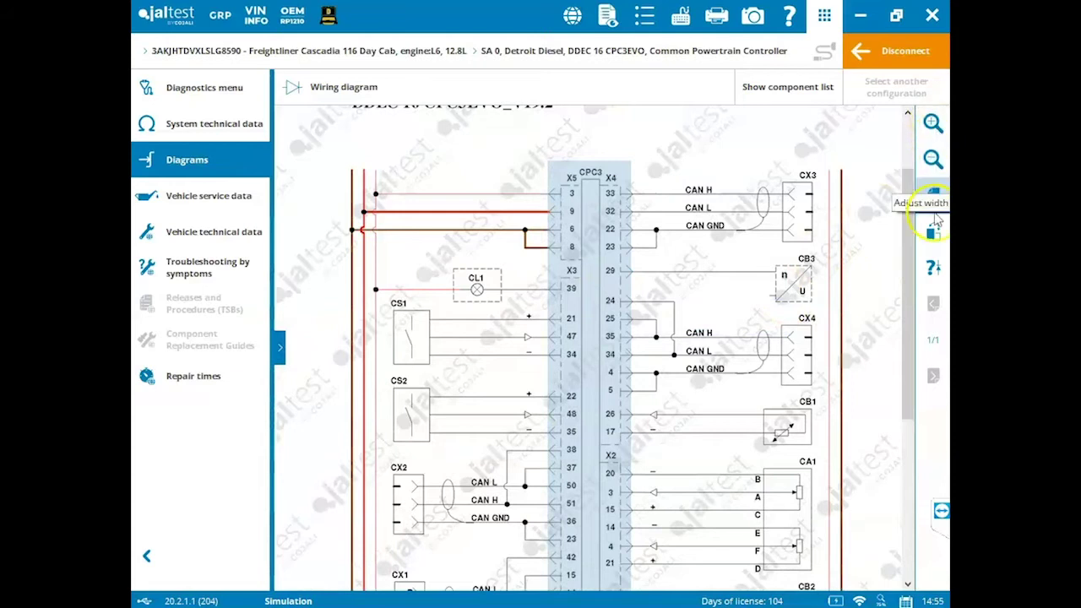
click(936, 269)
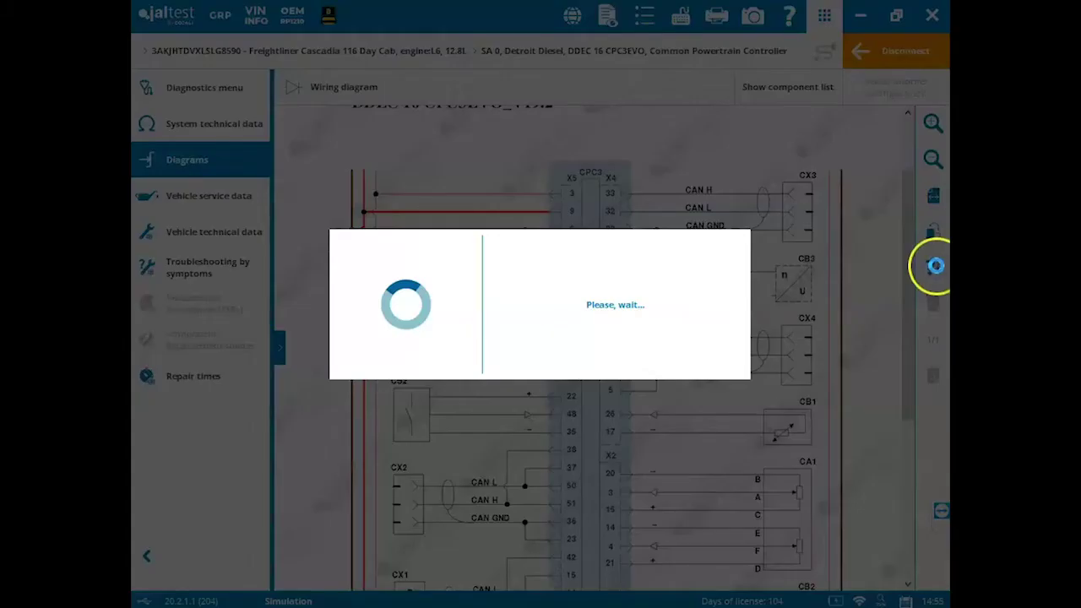
scroll(592, 213, down, 6)
scroll(591, 216, down, 15)
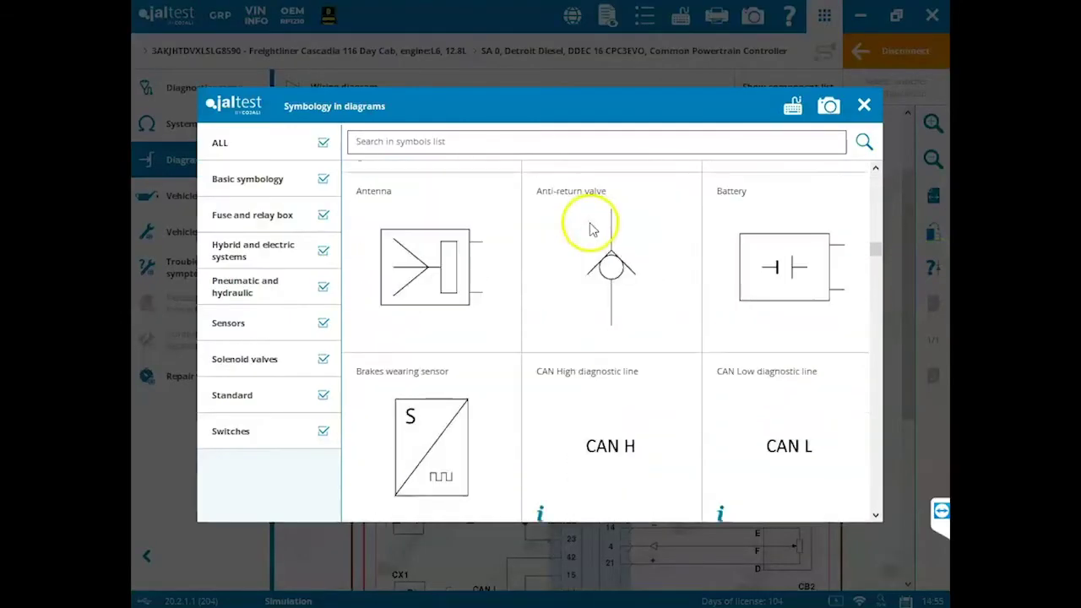
scroll(503, 252, down, 3)
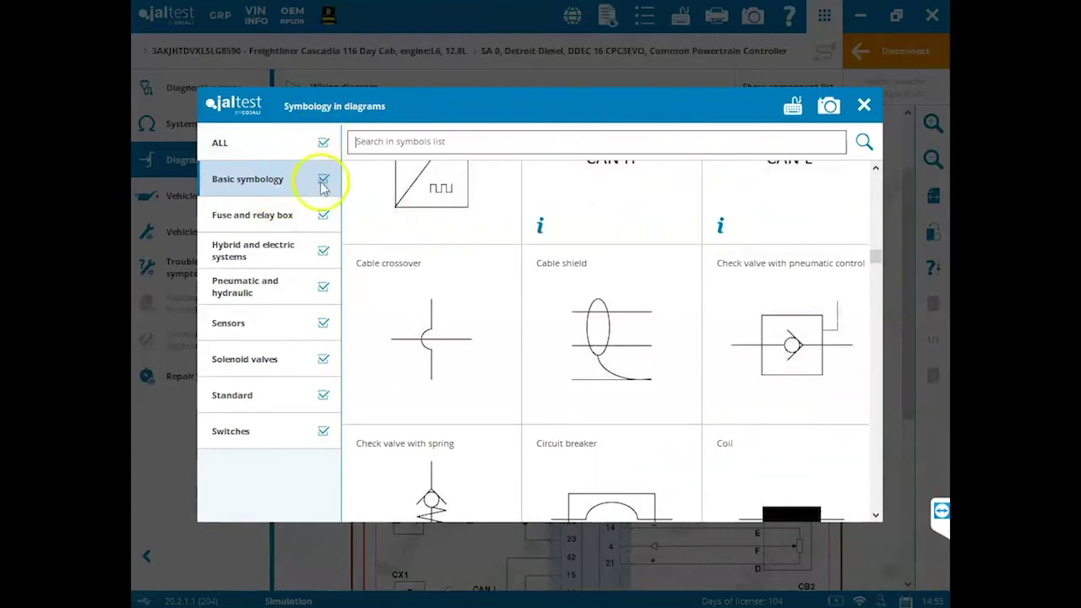
click(864, 105)
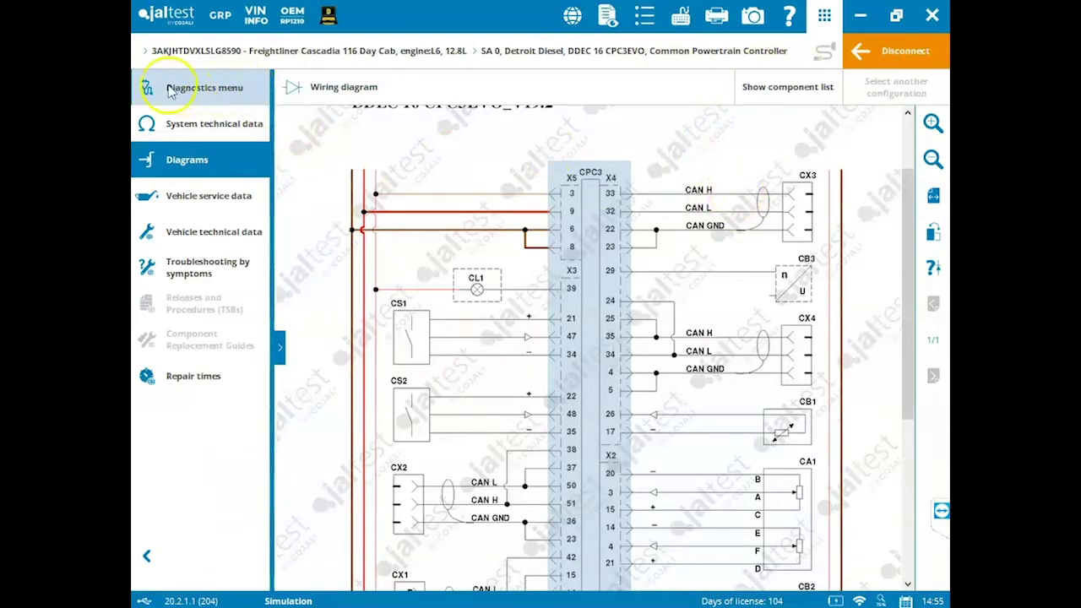
- Open vehicle service data and expand the lubrication interval's Filters and Fluids tasks
click(208, 90)
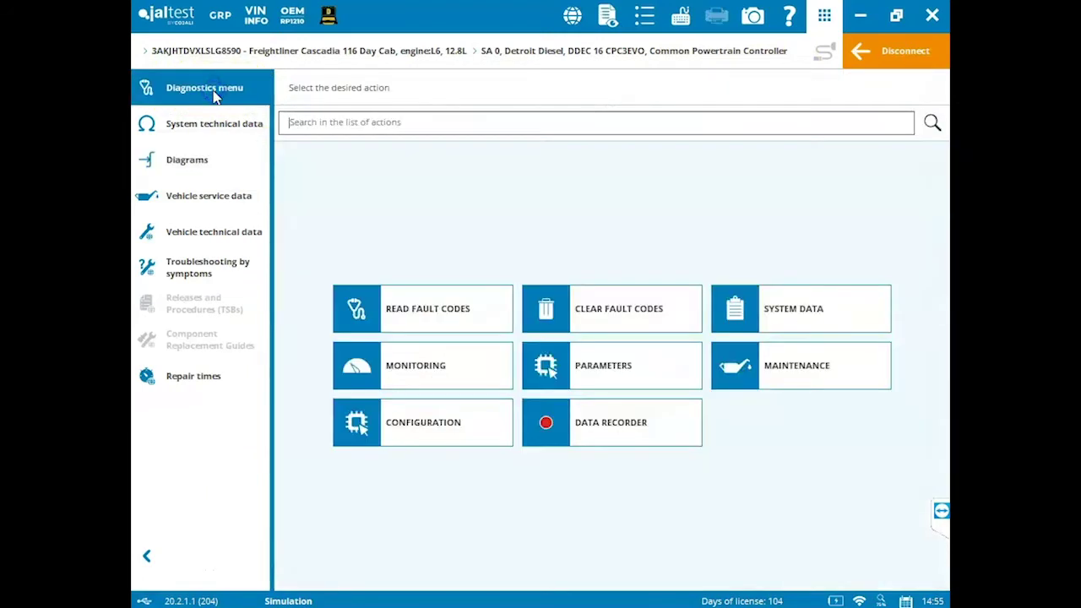
click(196, 195)
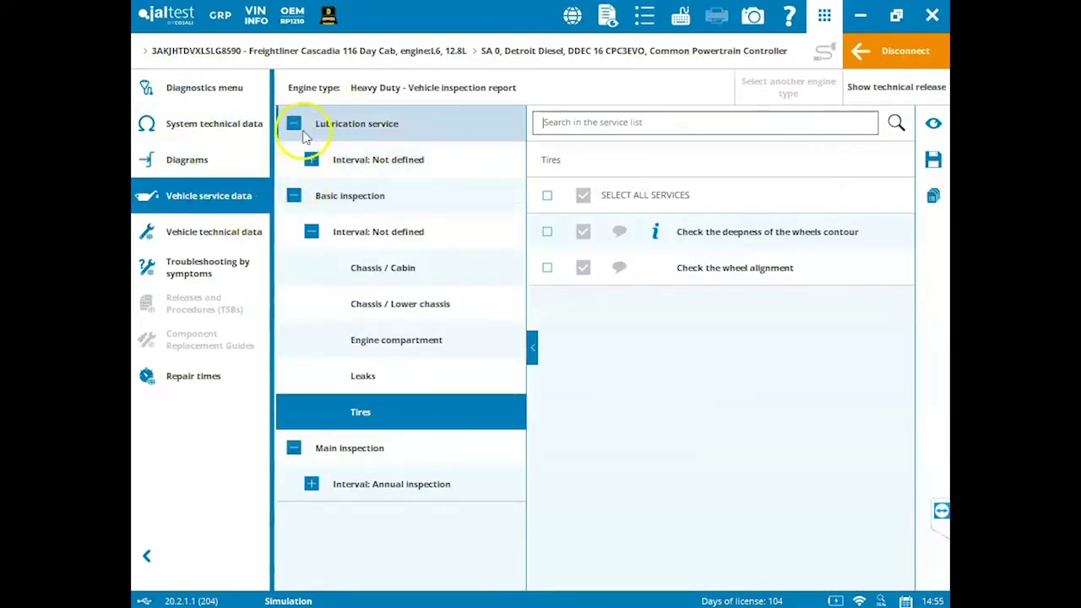
click(312, 161)
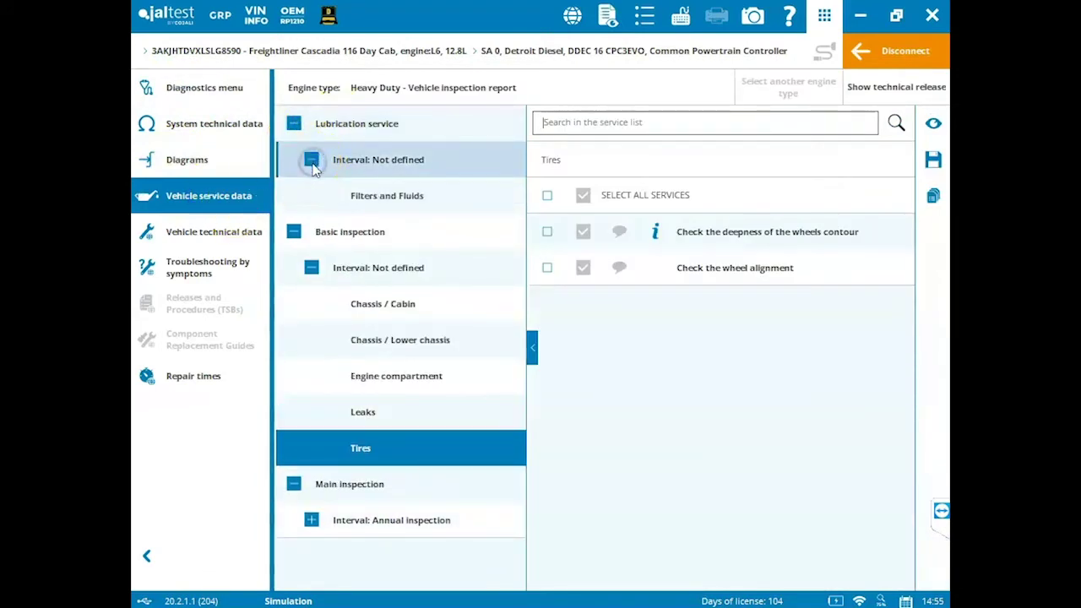
click(376, 195)
click(547, 196)
- Clear the service selections, collapse the service tree, and return to diagnostics actions
click(547, 196)
click(311, 159)
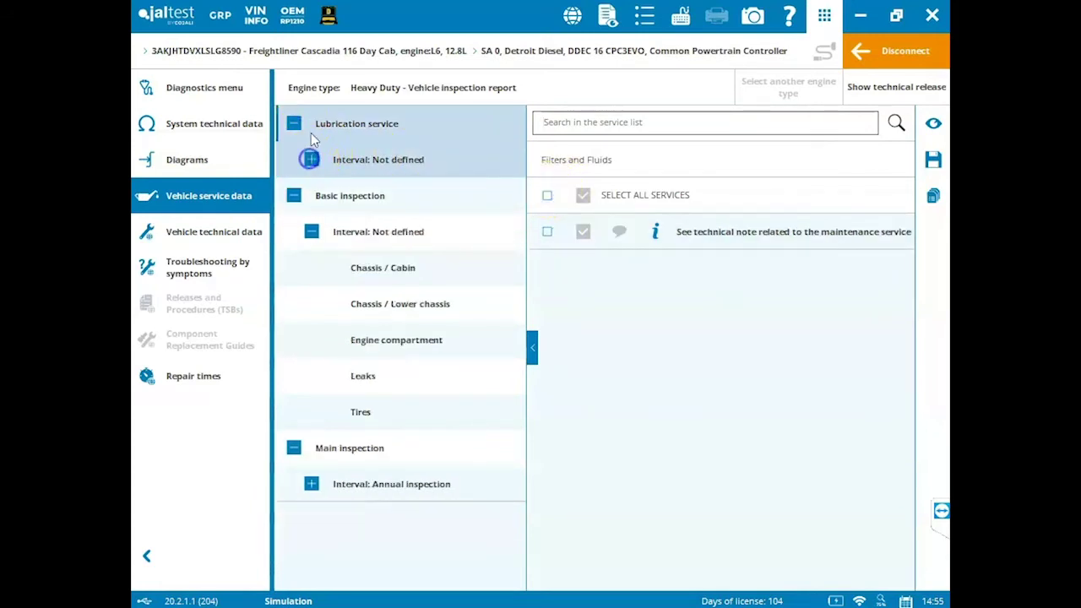
click(294, 123)
click(205, 90)
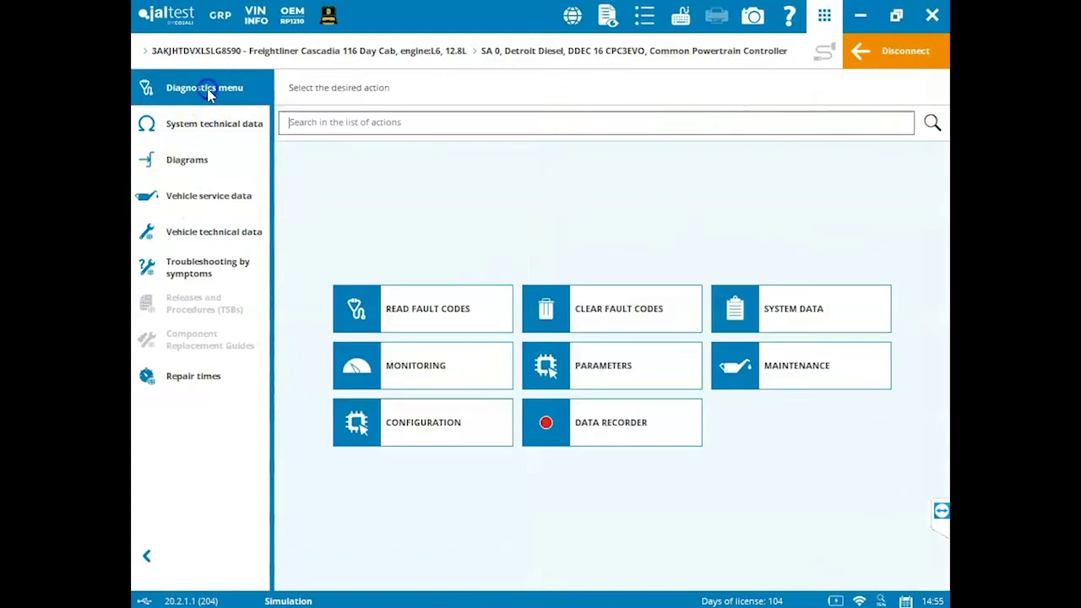
- Read the stored fault codes and open troubleshooting for SPN 111 FMI 4
click(443, 321)
click(450, 320)
click(434, 167)
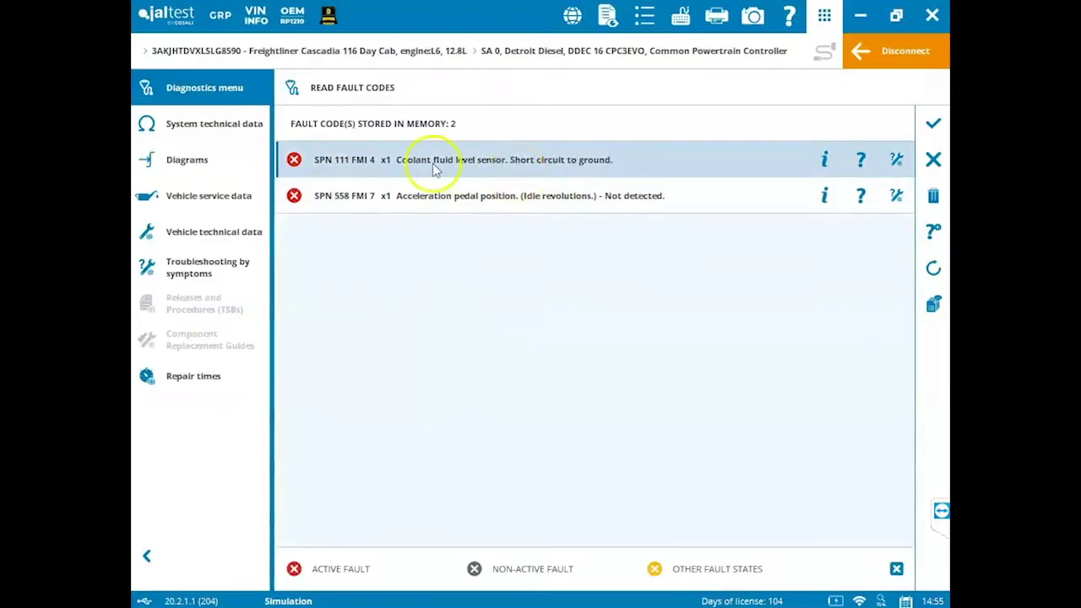
click(899, 166)
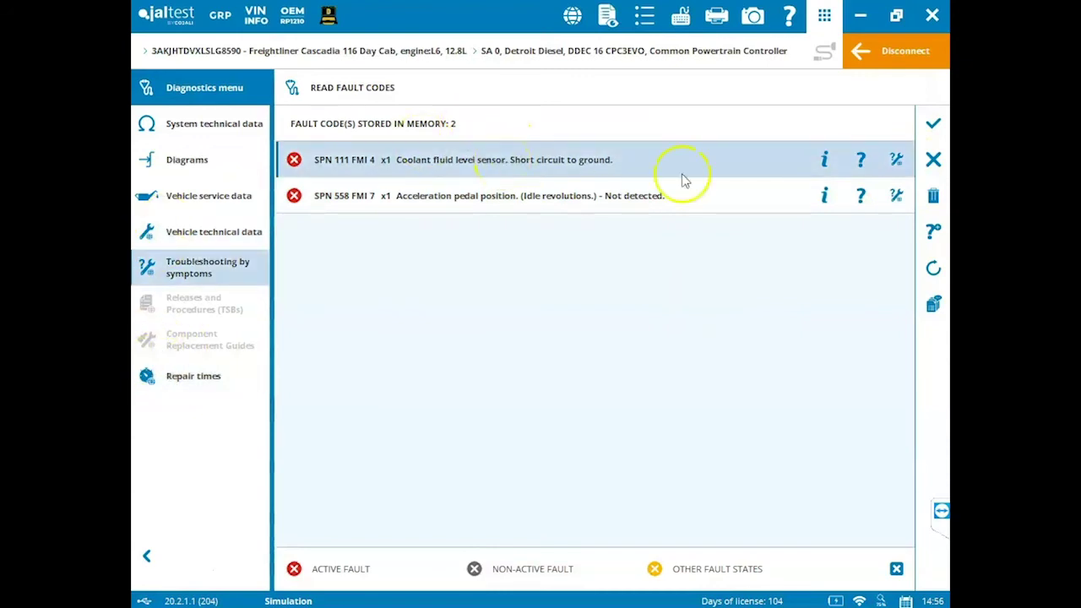
- Review SPN 111 FMI 4 freeze frame data, then list its related components
click(823, 165)
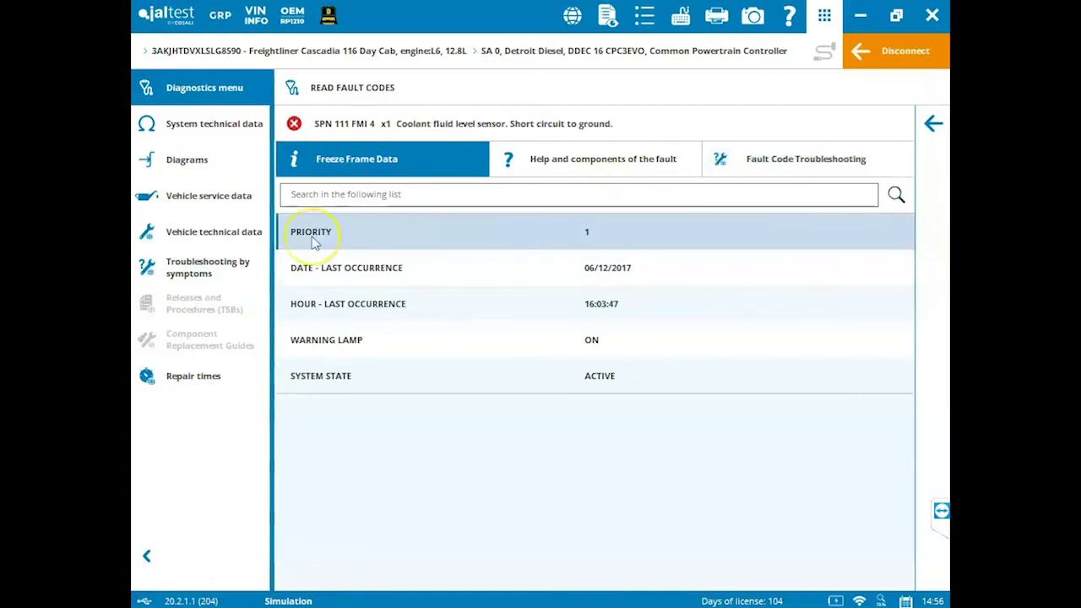
click(314, 306)
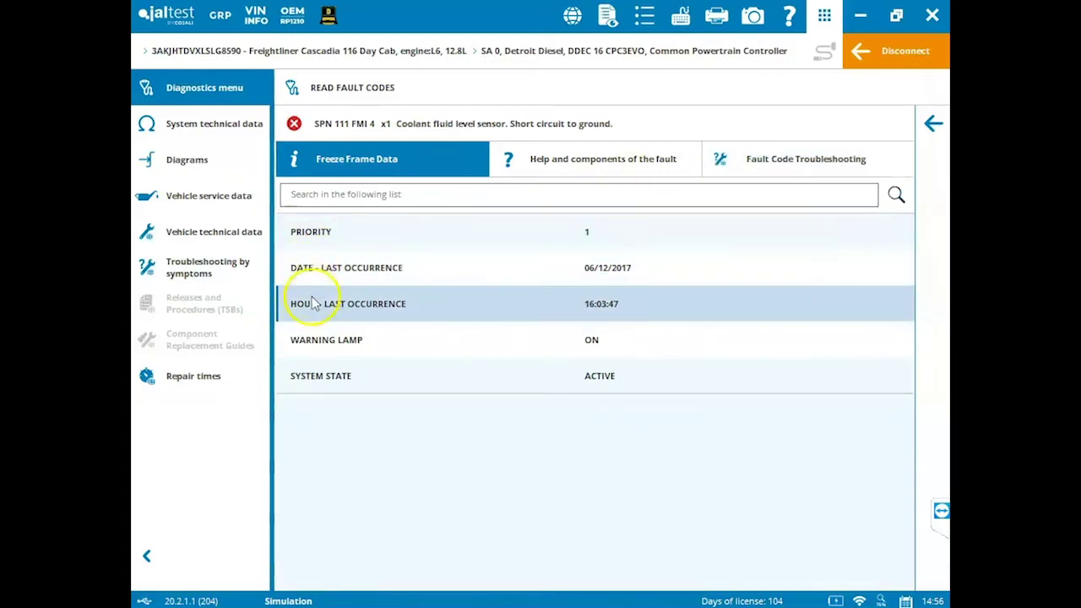
click(318, 339)
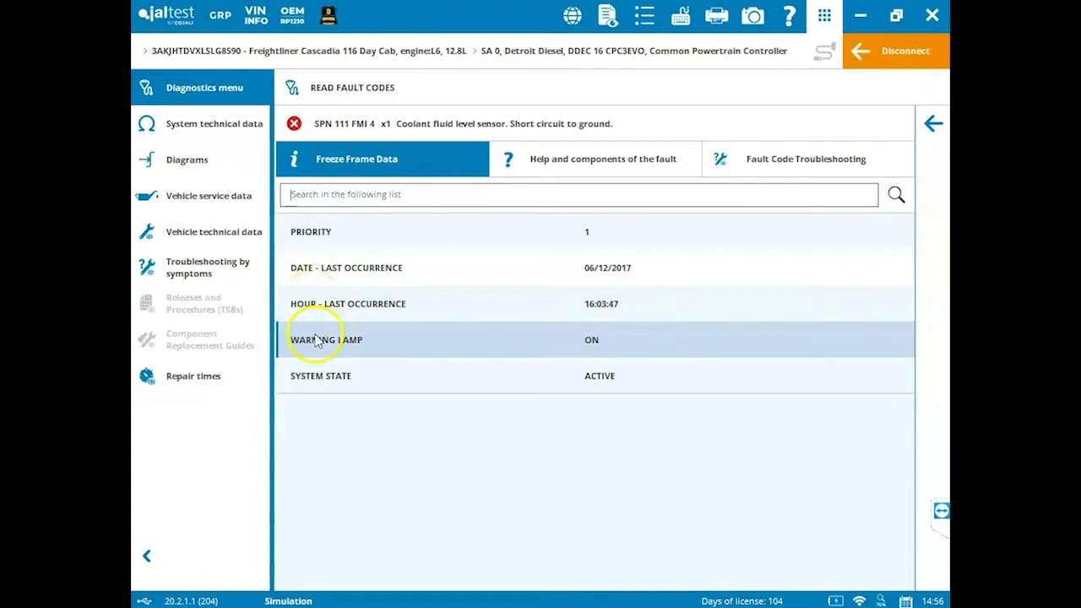
click(314, 367)
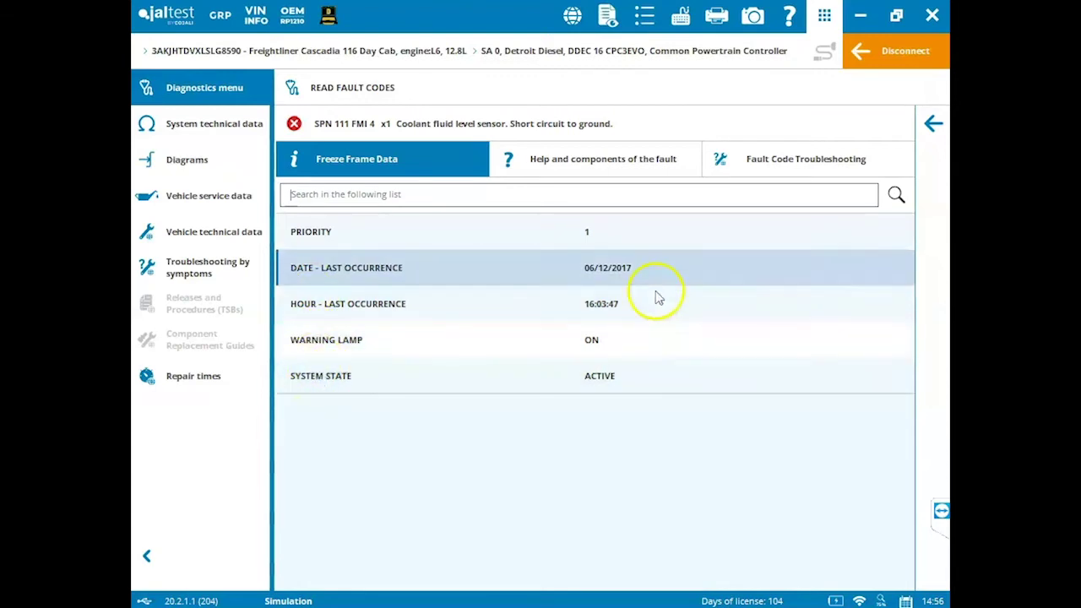
click(518, 165)
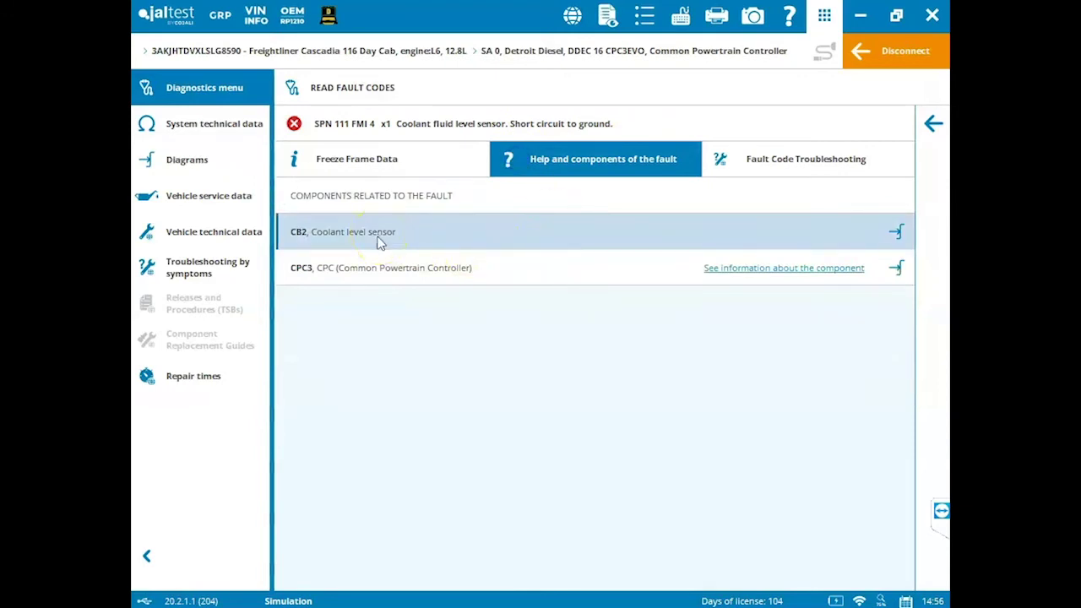
- Select the CB2 coolant level sensor and show it on the wiring diagram
click(382, 271)
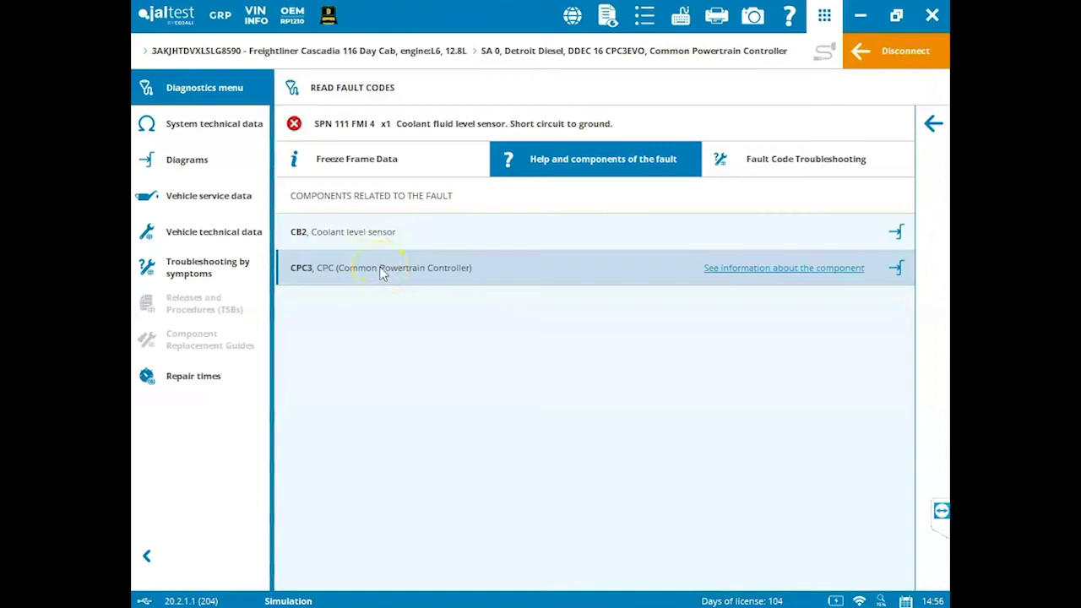
click(382, 232)
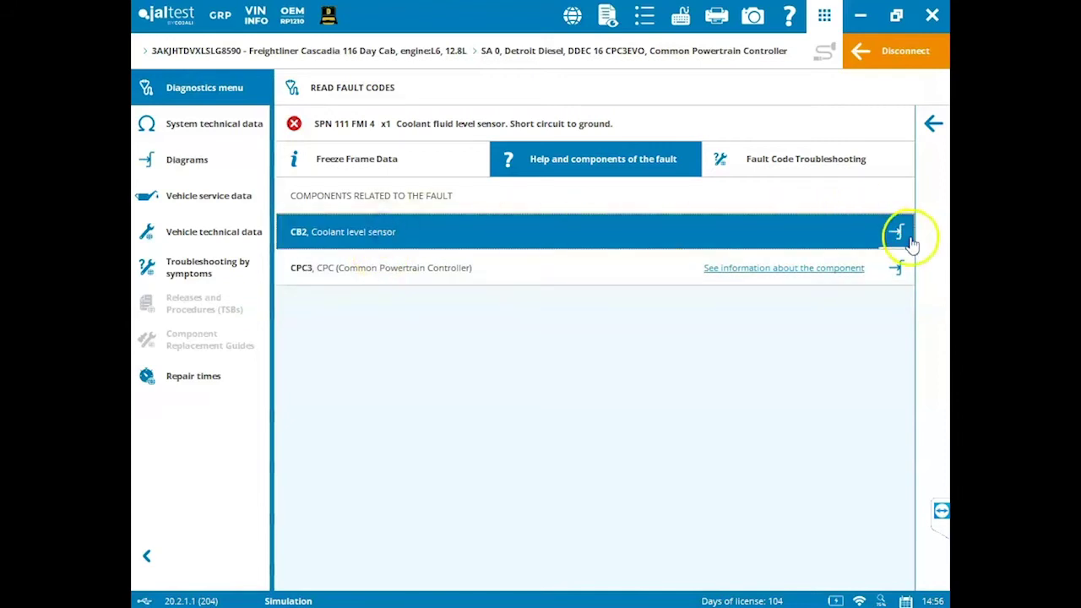
click(898, 231)
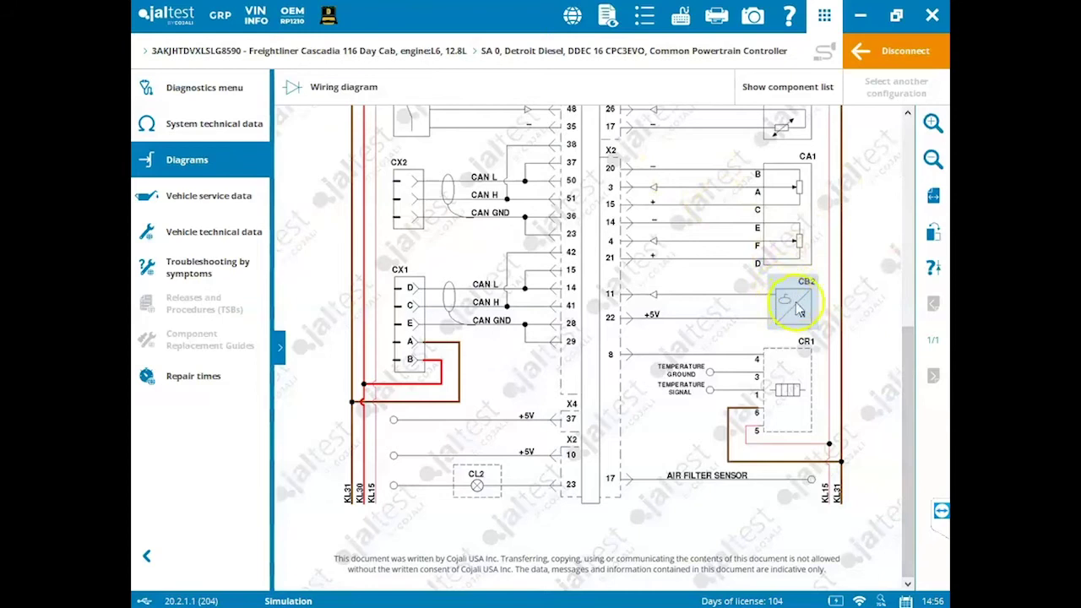
mouse_move(799, 304)
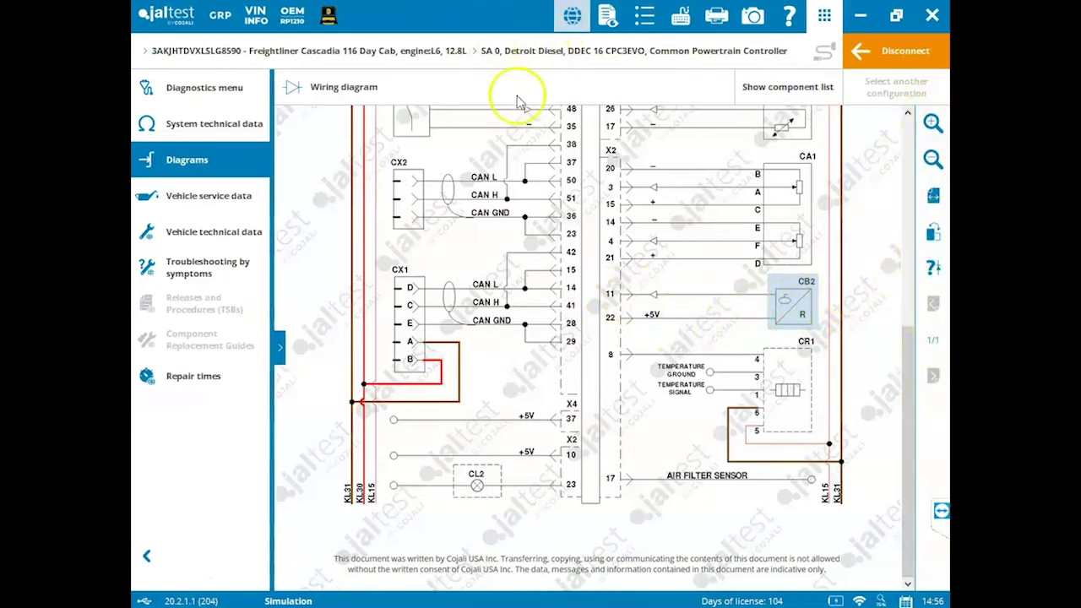
- Clear the fault codes from memory and reread them; SPN 111 and SPN 558 remain
click(193, 88)
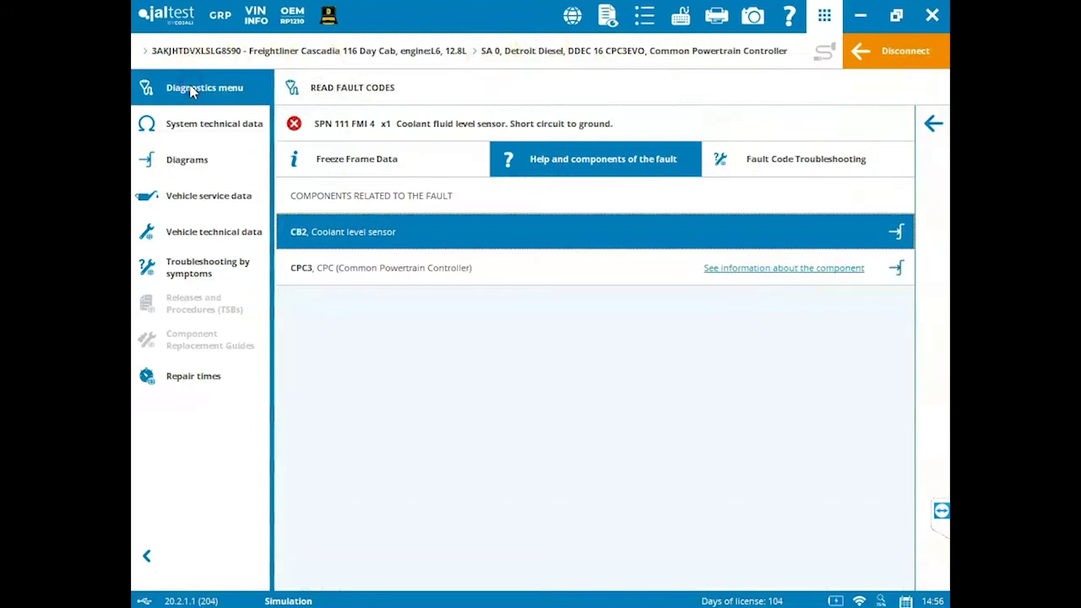
click(933, 127)
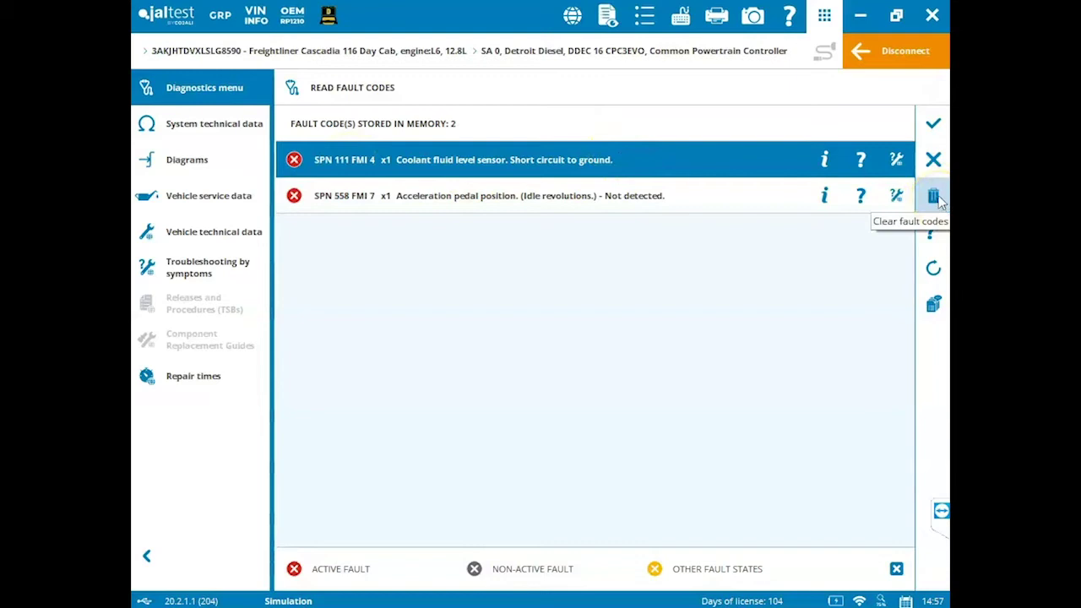
click(933, 160)
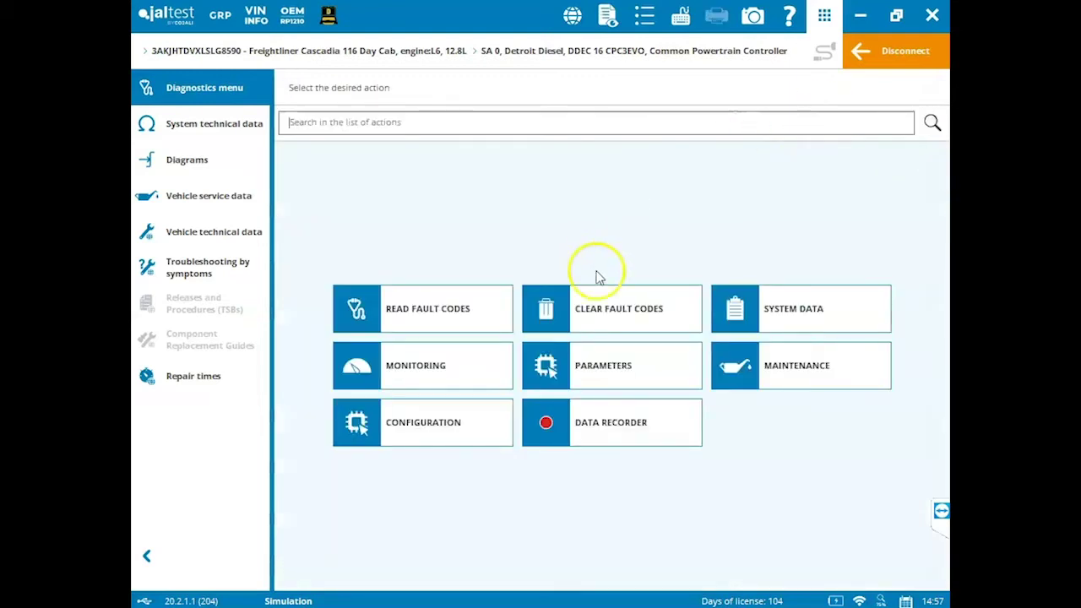
click(600, 312)
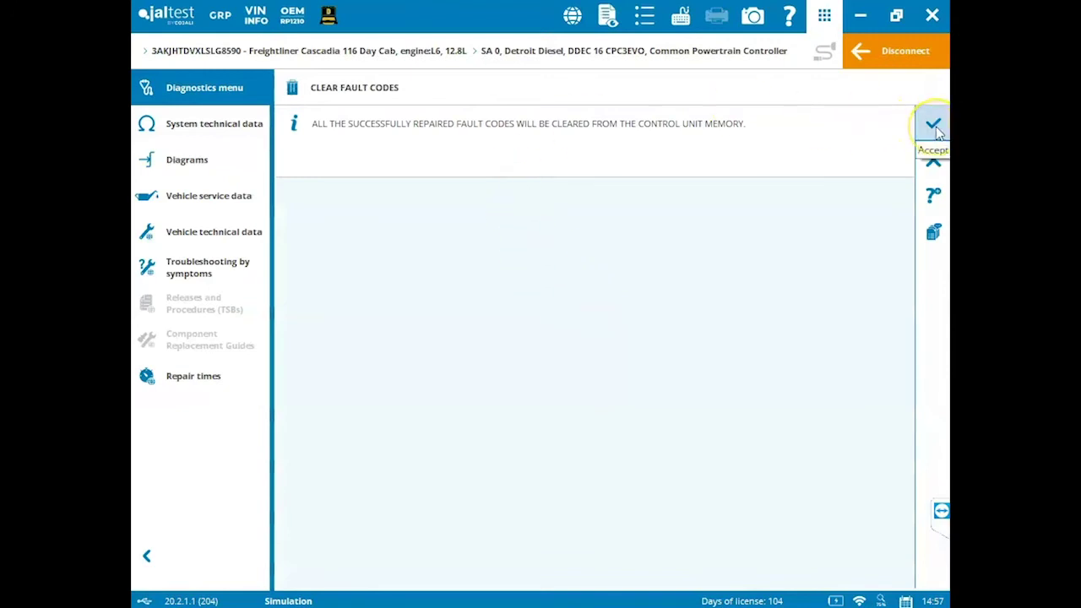
click(934, 127)
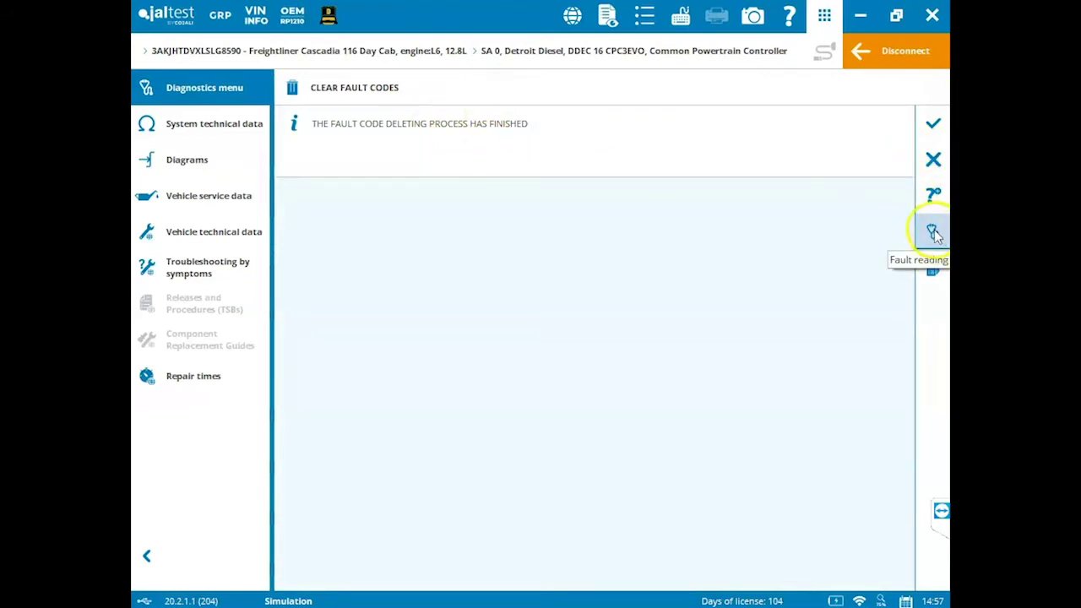
click(934, 234)
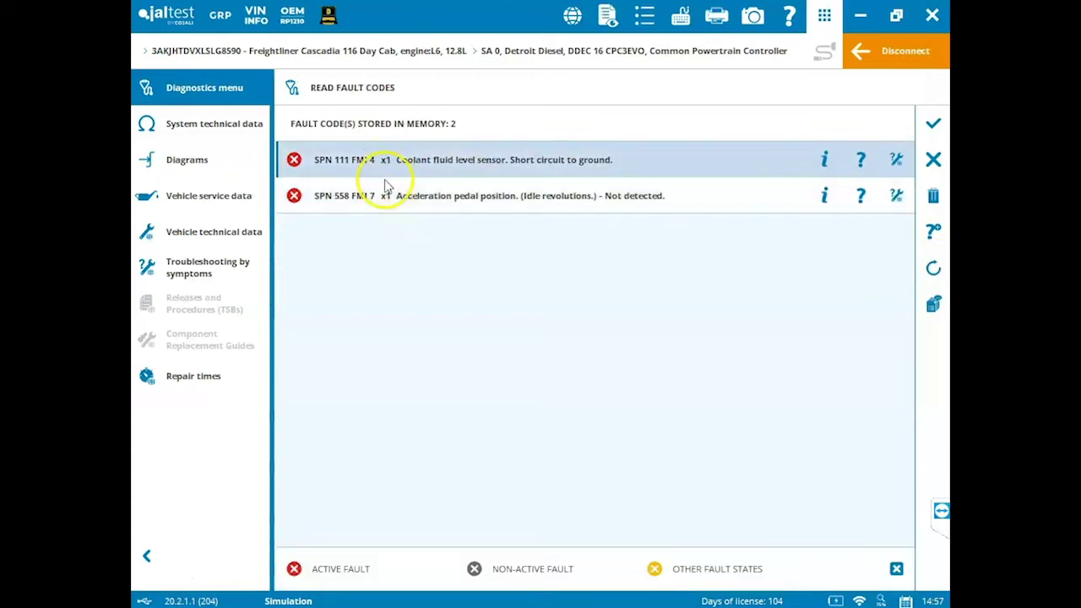
- Review the ECU data table (software 29.33.0, odometer 1152.6 mi), then go back to the diagnostic actions menu
click(933, 160)
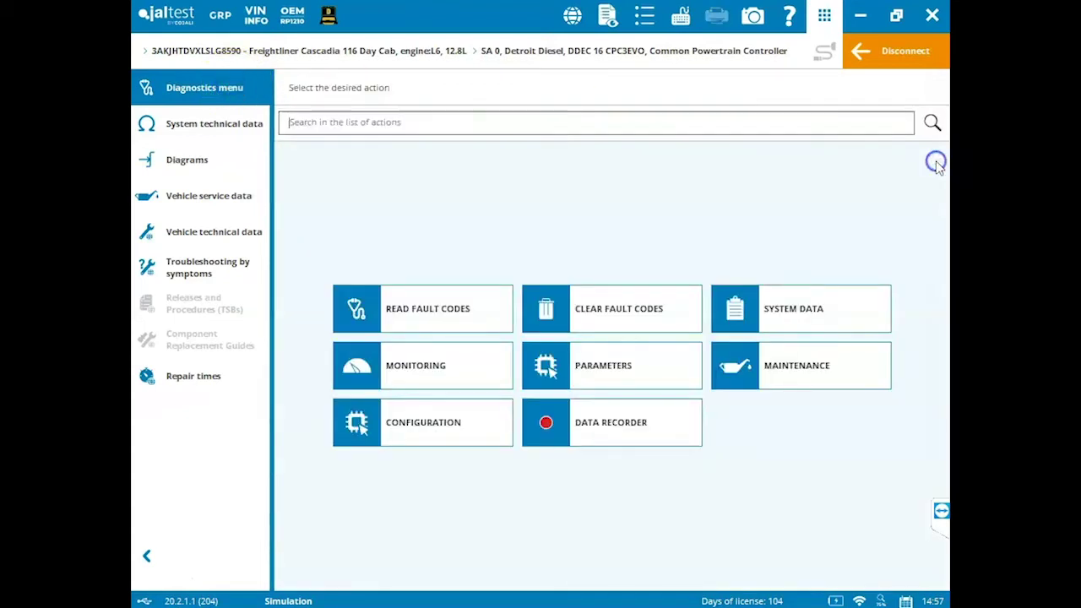
click(807, 310)
click(479, 174)
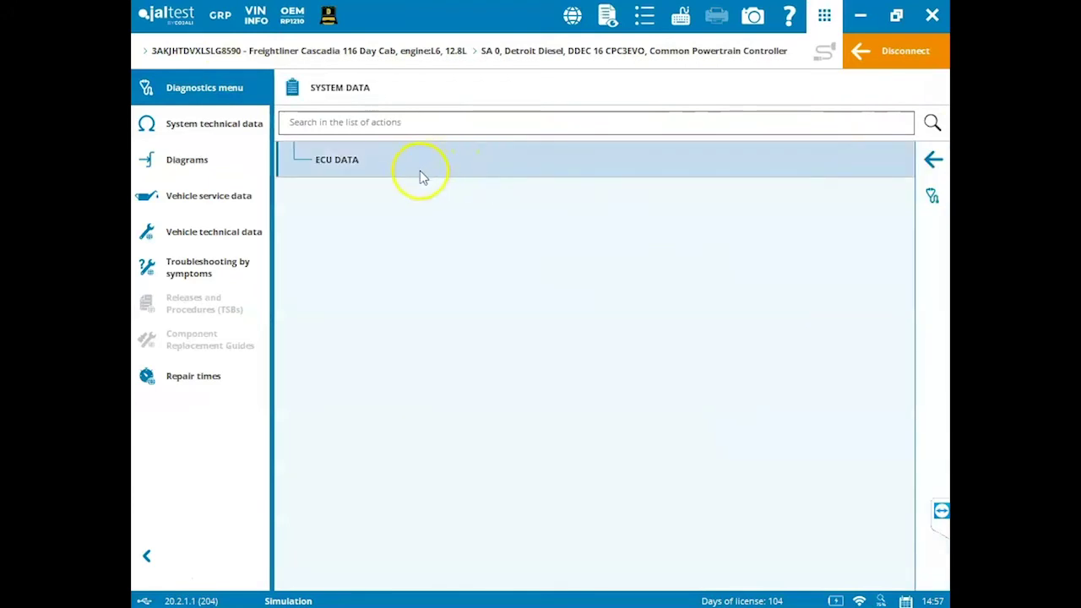
double_click(354, 165)
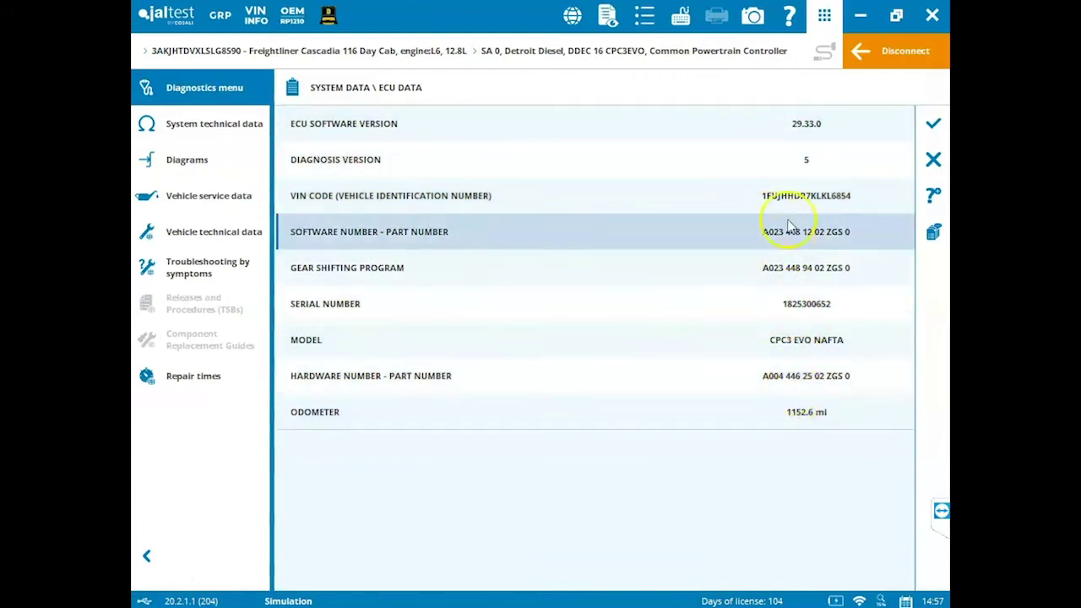
click(933, 161)
click(934, 161)
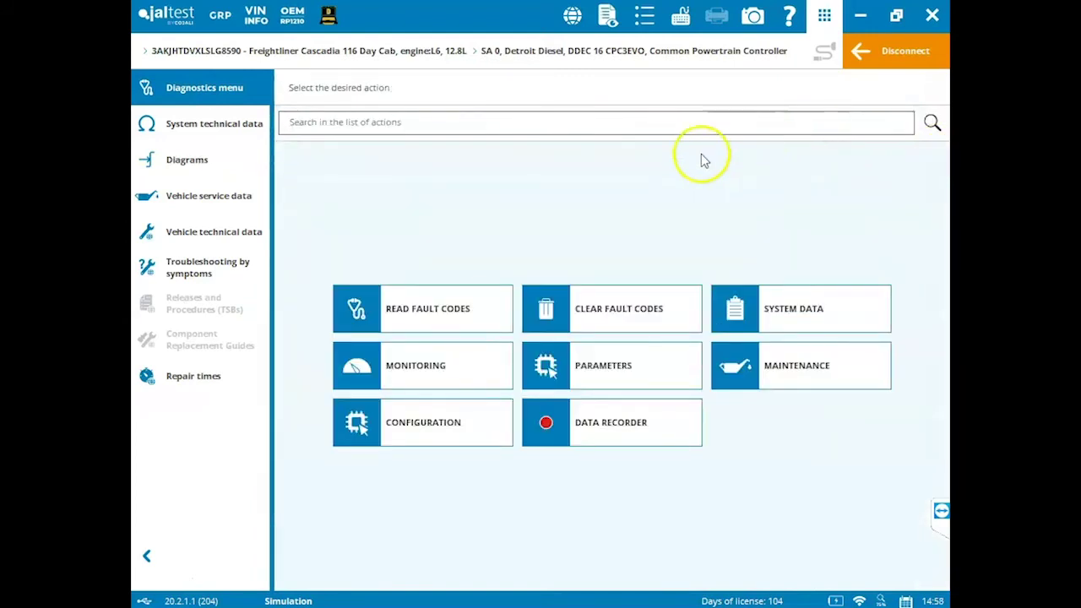
- Select driving mode, gear selector lever position and optimized idle cause as live data items
click(422, 375)
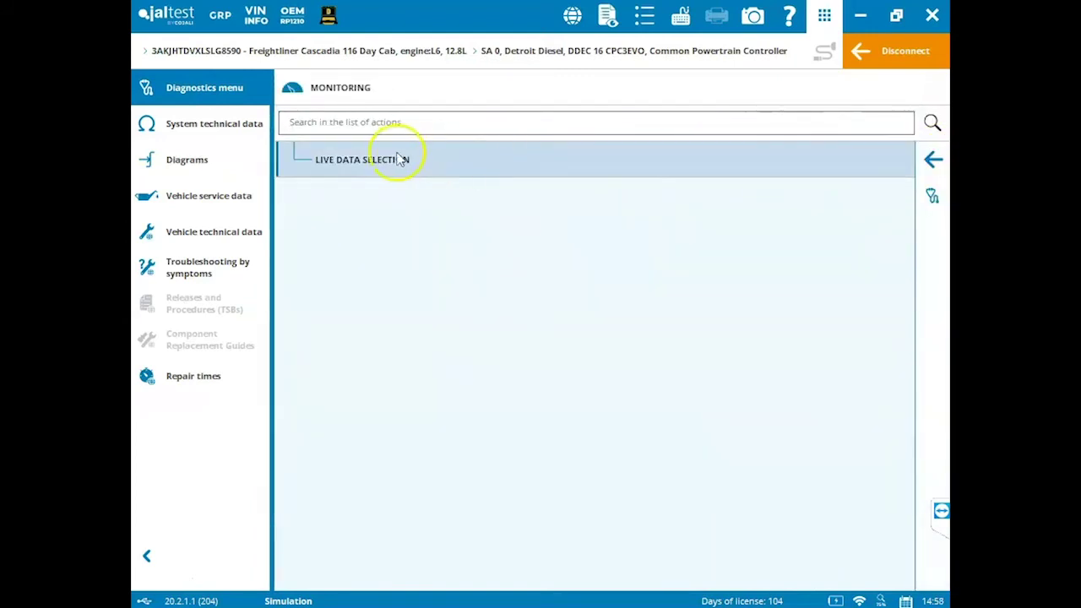
click(396, 159)
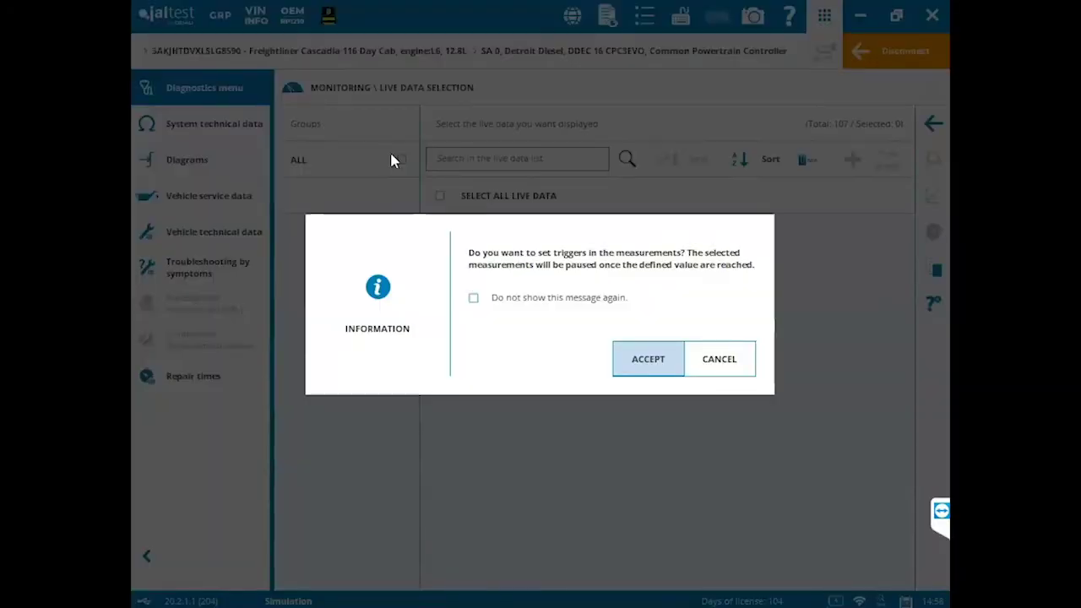
click(647, 363)
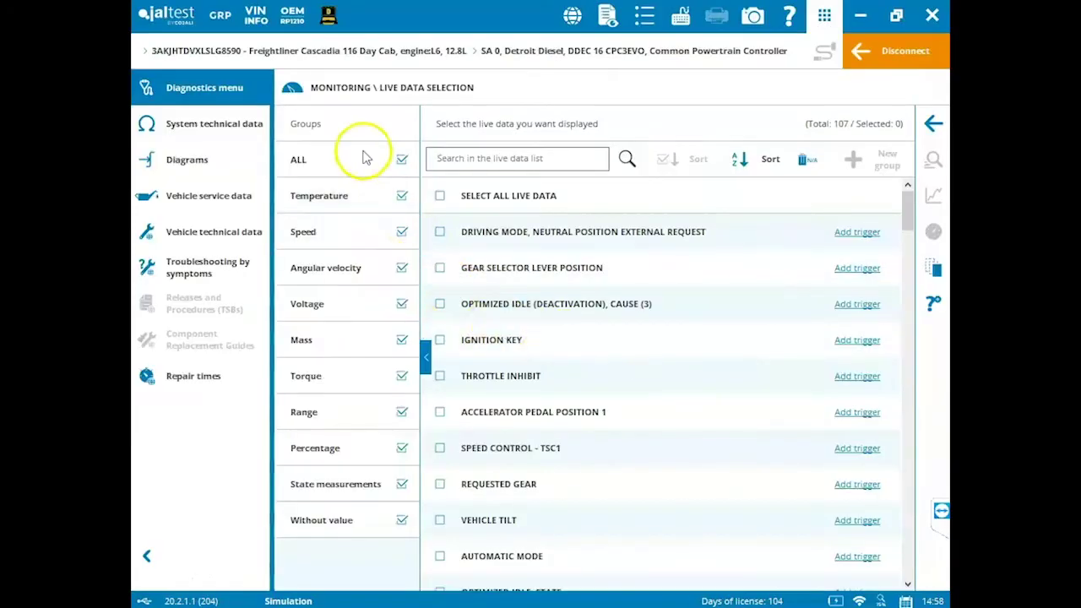
click(401, 198)
click(401, 197)
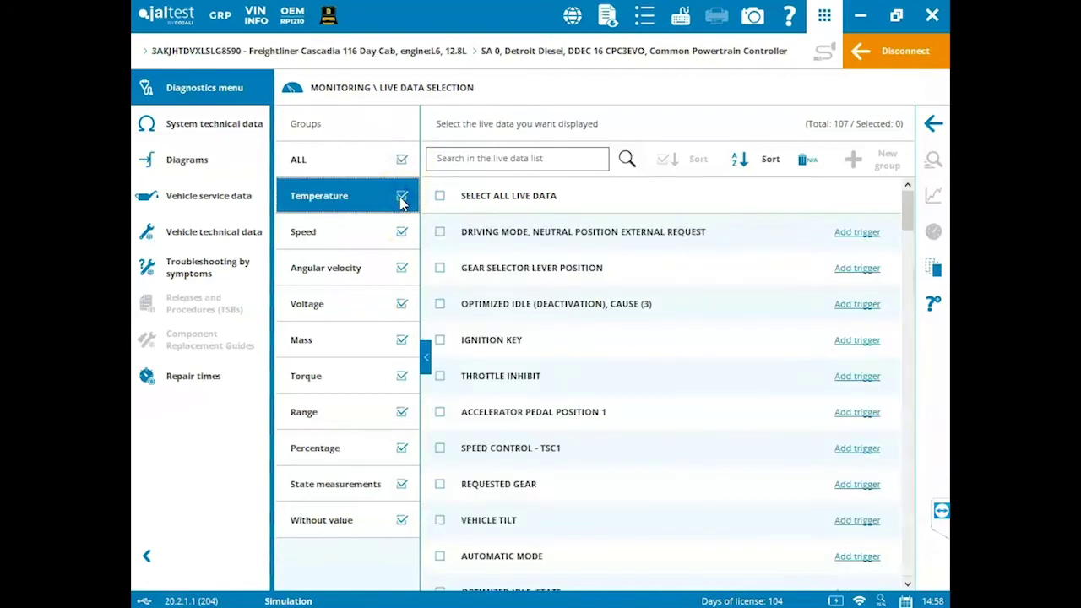
click(401, 228)
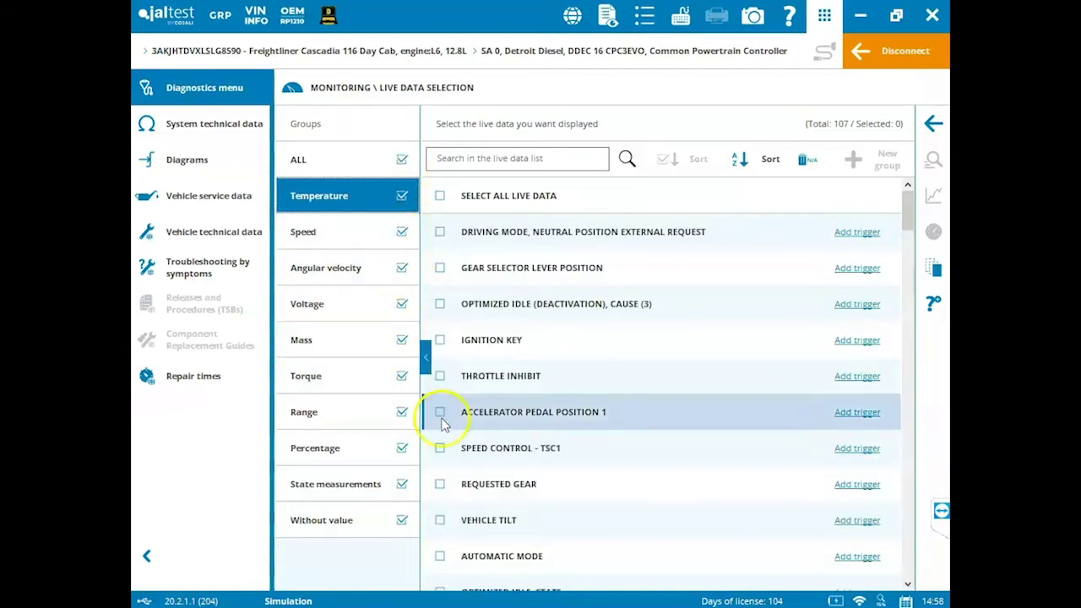
click(440, 232)
click(440, 268)
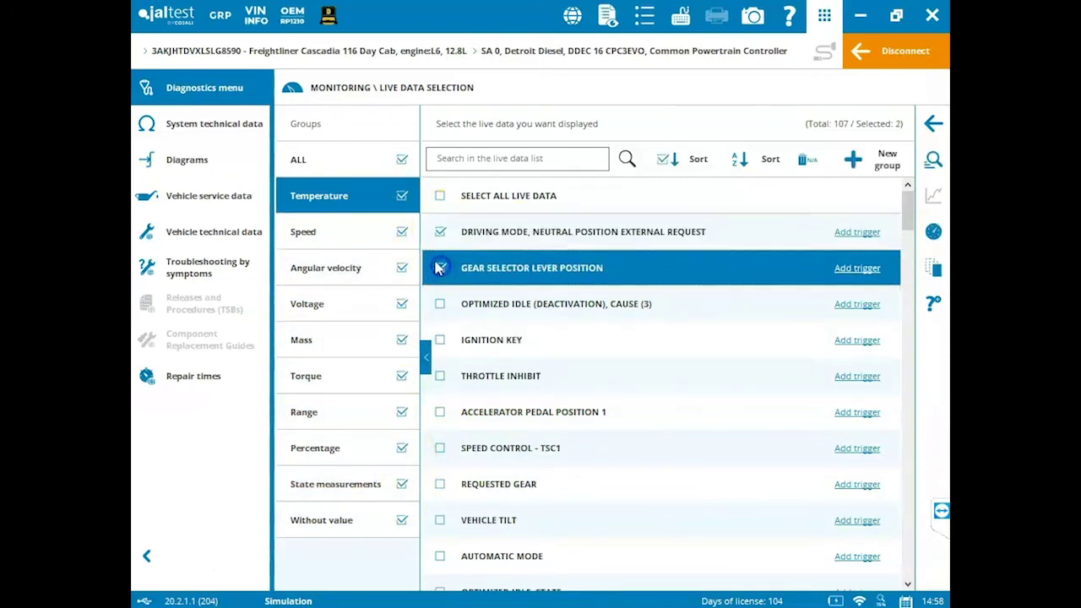
click(440, 304)
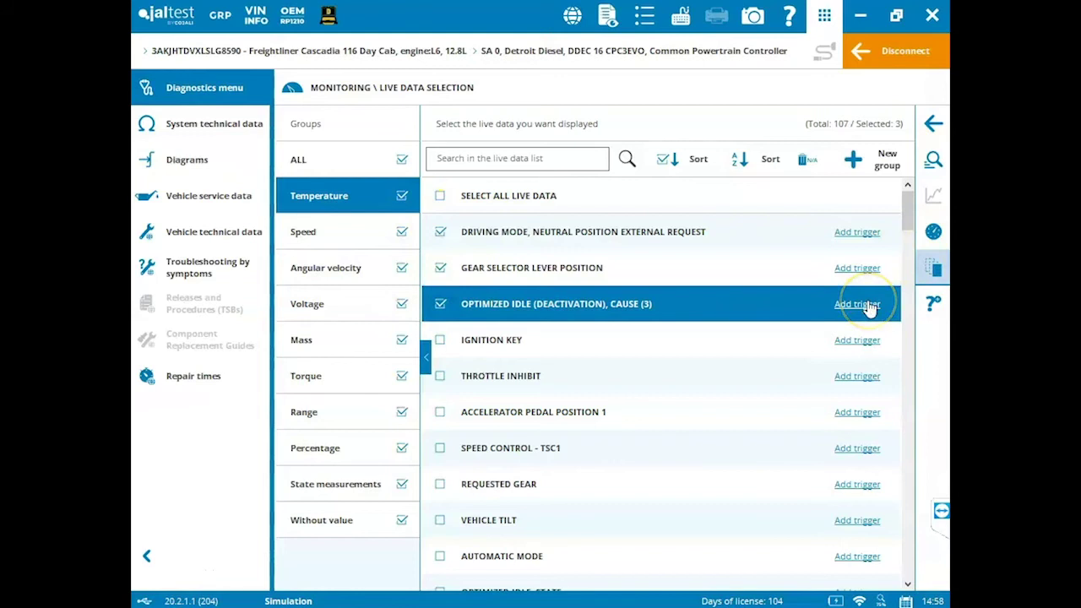
- Show the three items as live panels, pause and restart the measurements, then leave the live view
click(934, 233)
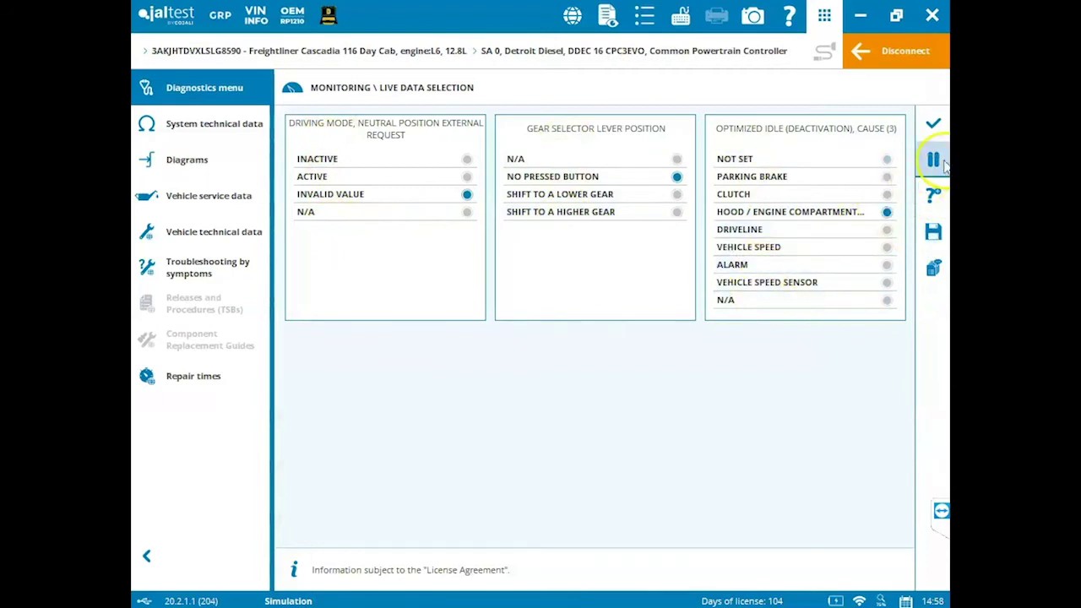
click(945, 165)
click(944, 166)
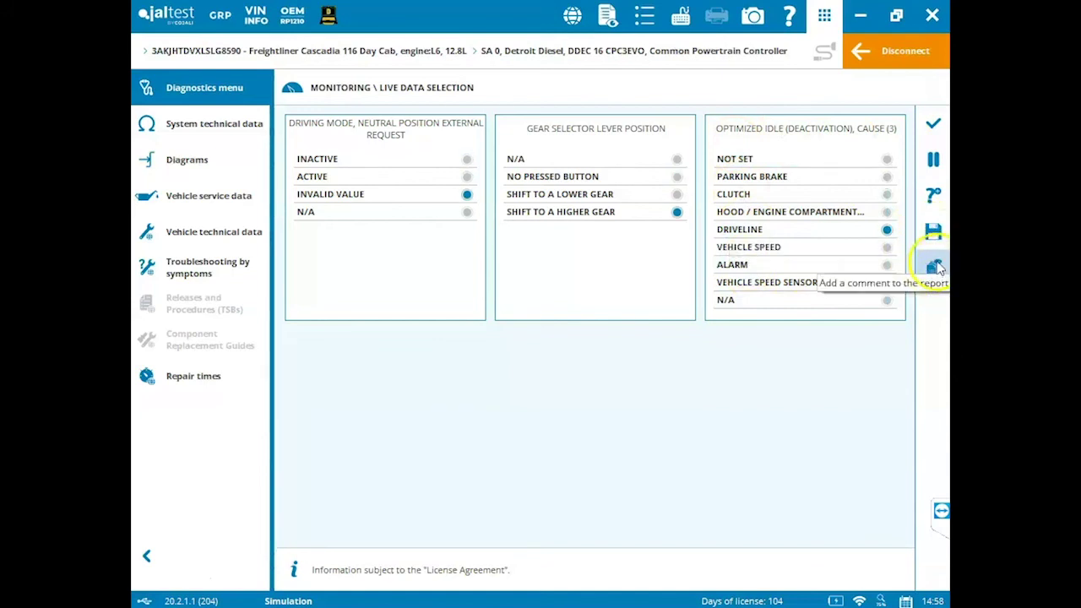
click(933, 124)
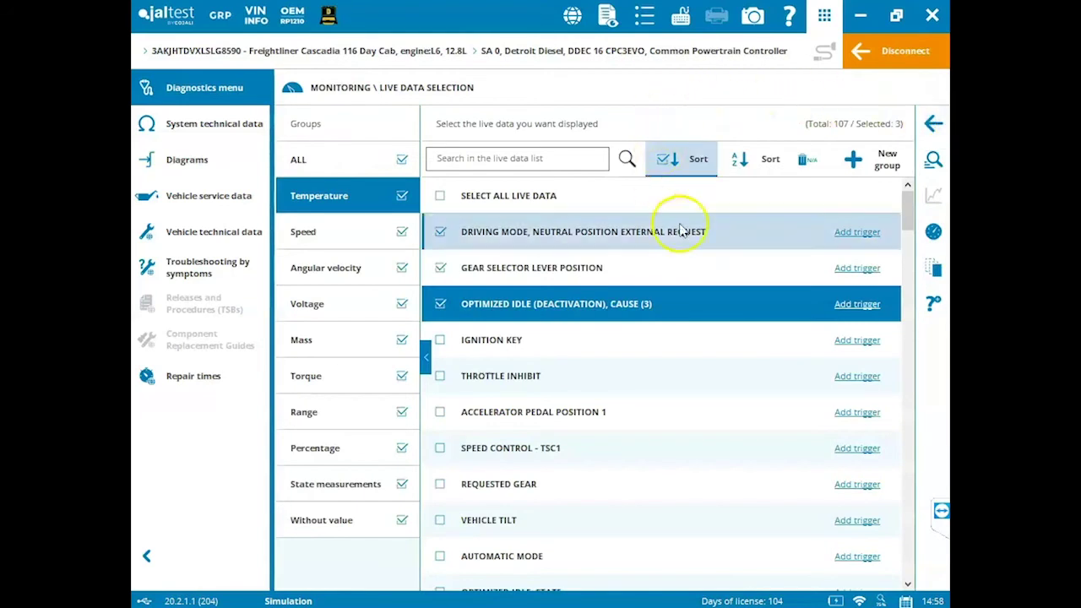
- View the cruise control display parameters (85 mph maximum, 9.94 mph minimum limiter) and close them
click(619, 361)
click(305, 196)
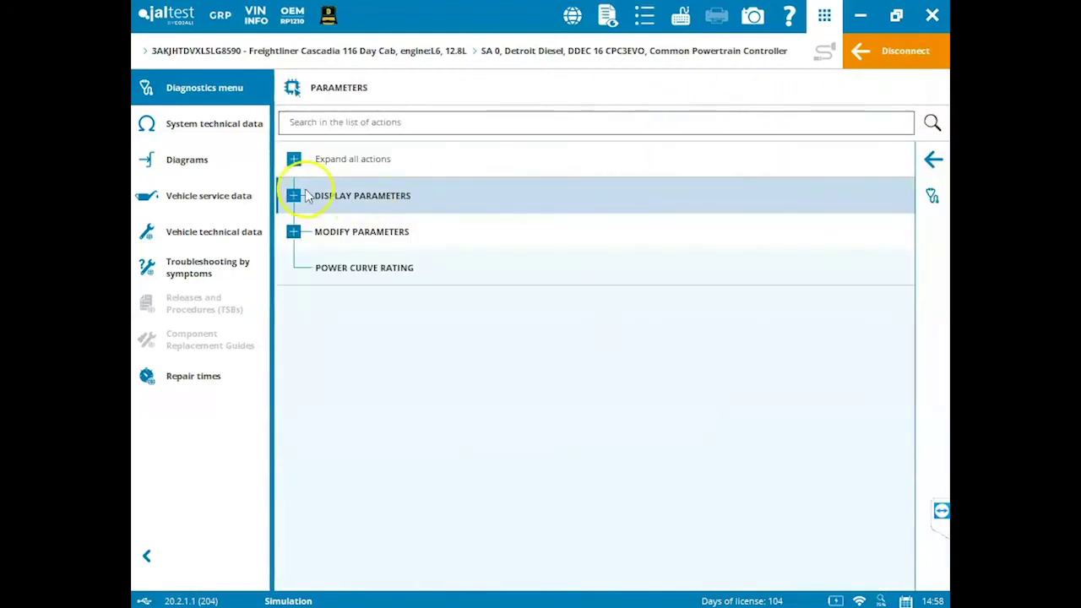
scroll(374, 284, down, 1)
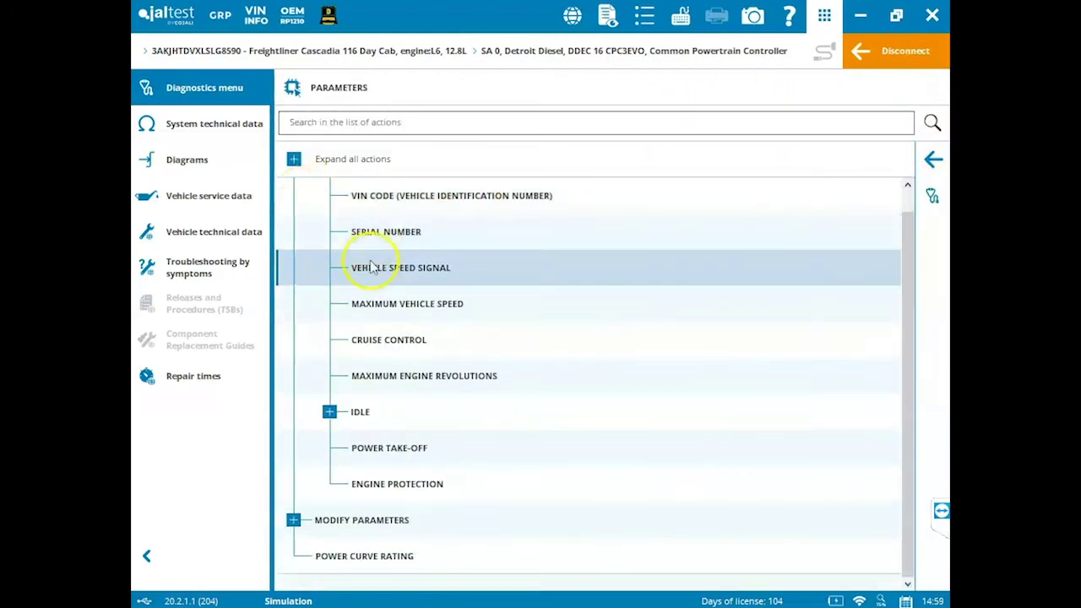
click(379, 348)
click(381, 348)
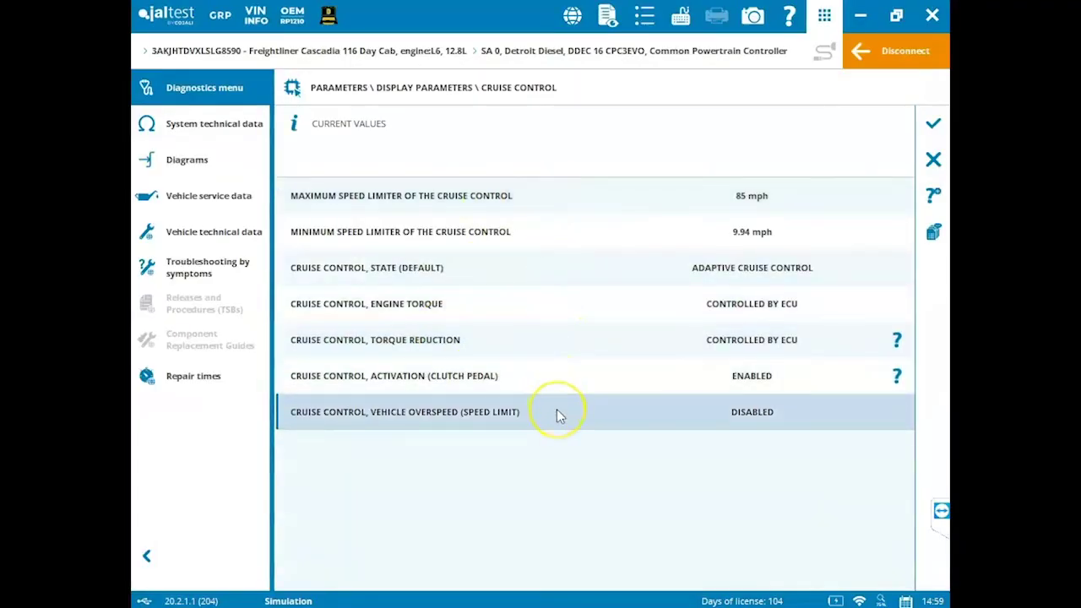
click(935, 125)
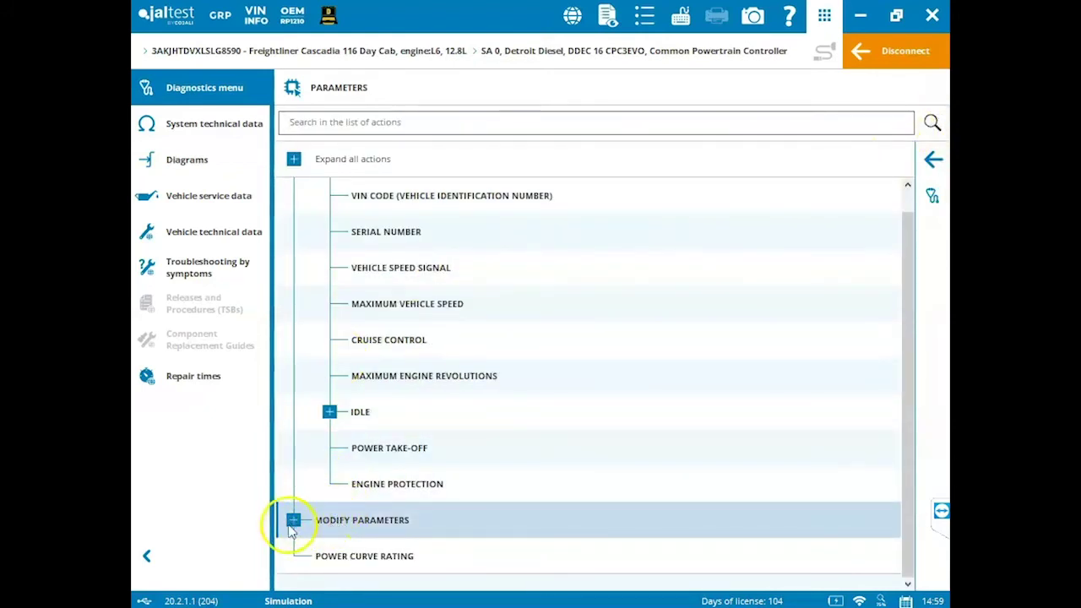
- Open Maximum Vehicle Speed for modification, accept the Expert Mode terms and start entering the activation key
click(292, 521)
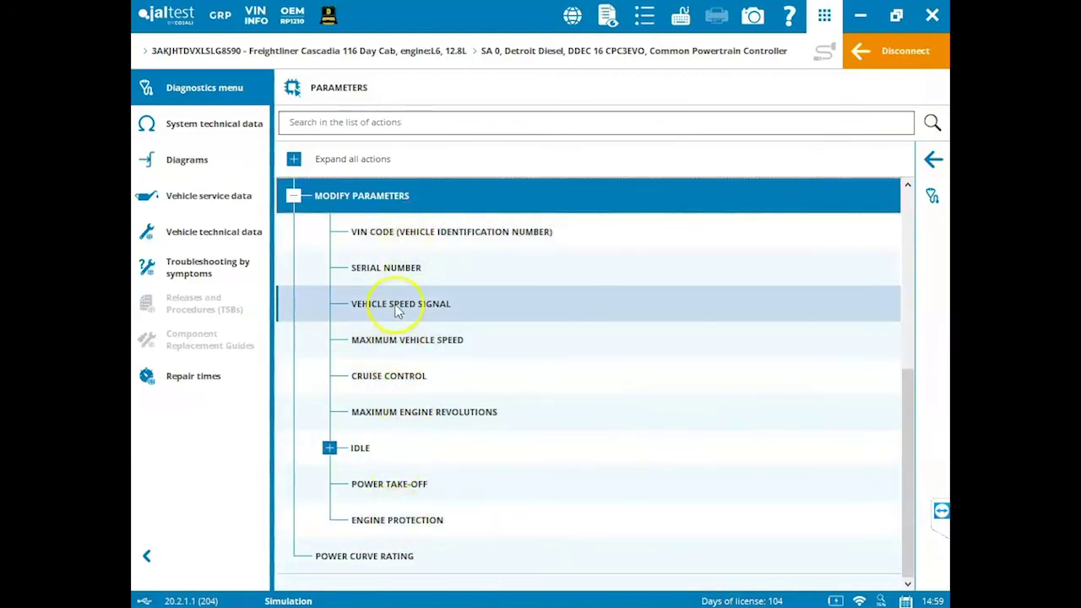
click(406, 349)
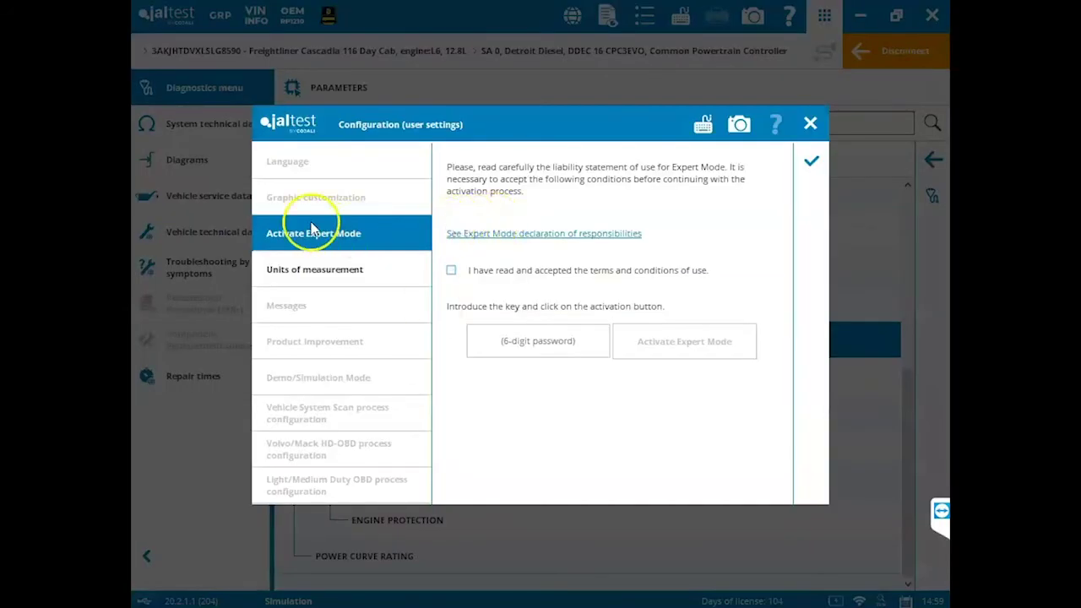
click(451, 270)
click(549, 346)
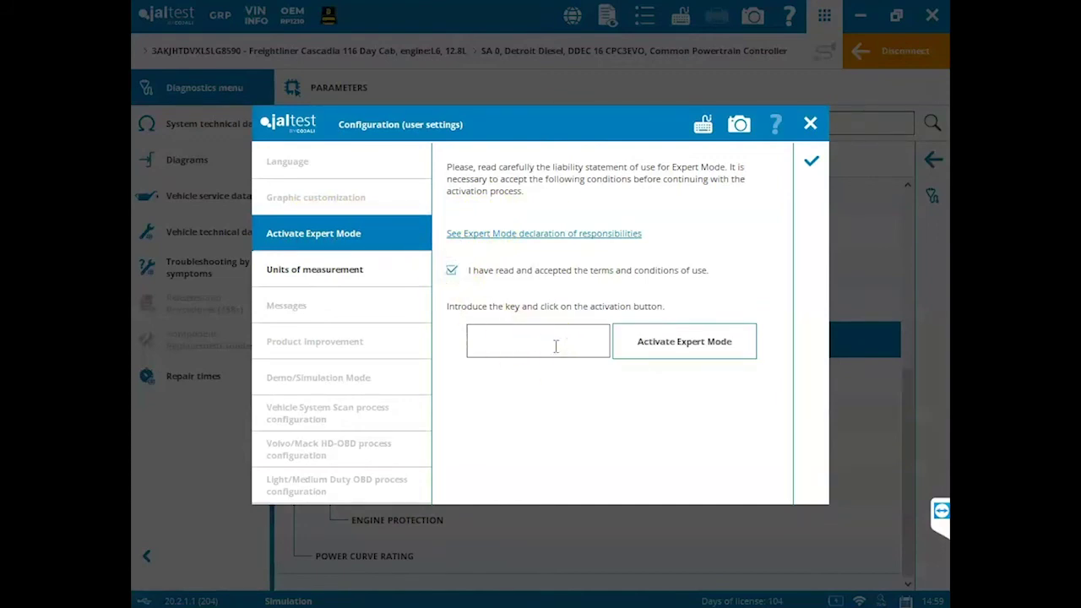
text(B)
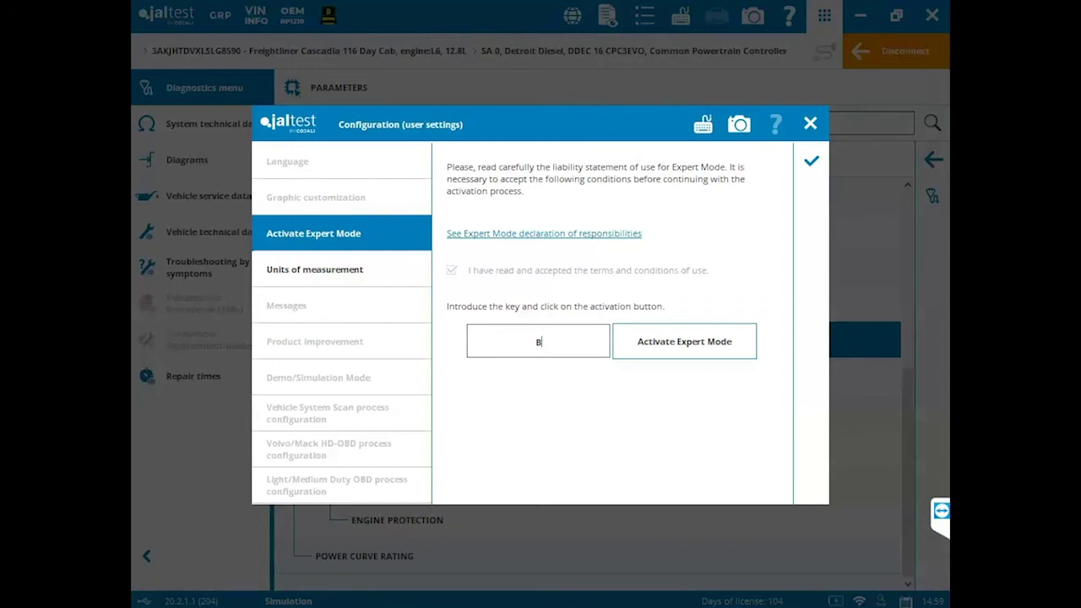
- Activate Expert Mode, acknowledge the value-limits note and legal warning for Maximum Vehicle Speed
click(668, 340)
click(675, 346)
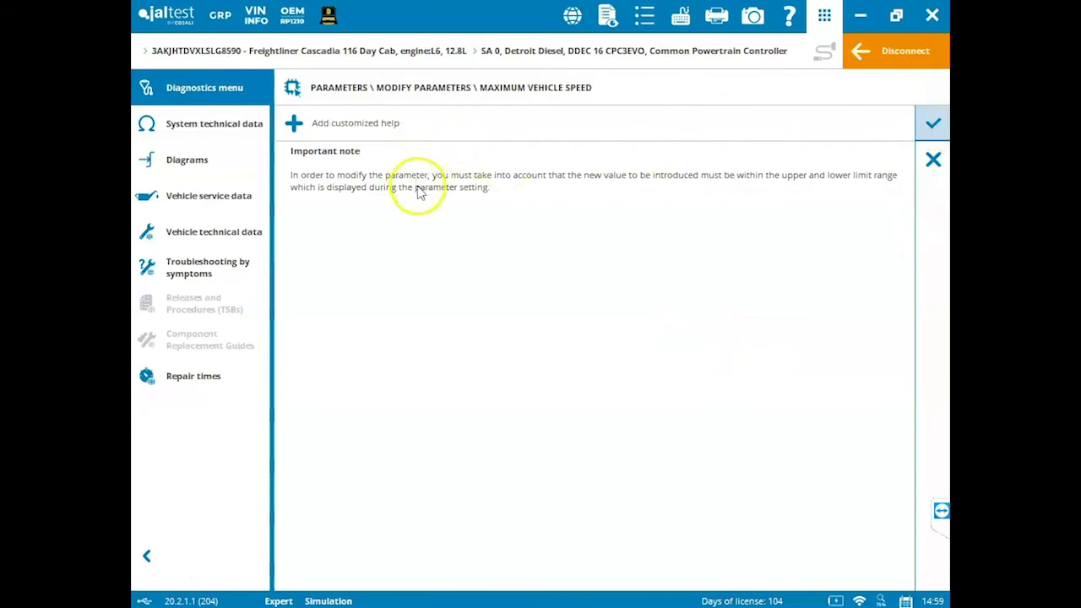
key(Tab)
click(932, 124)
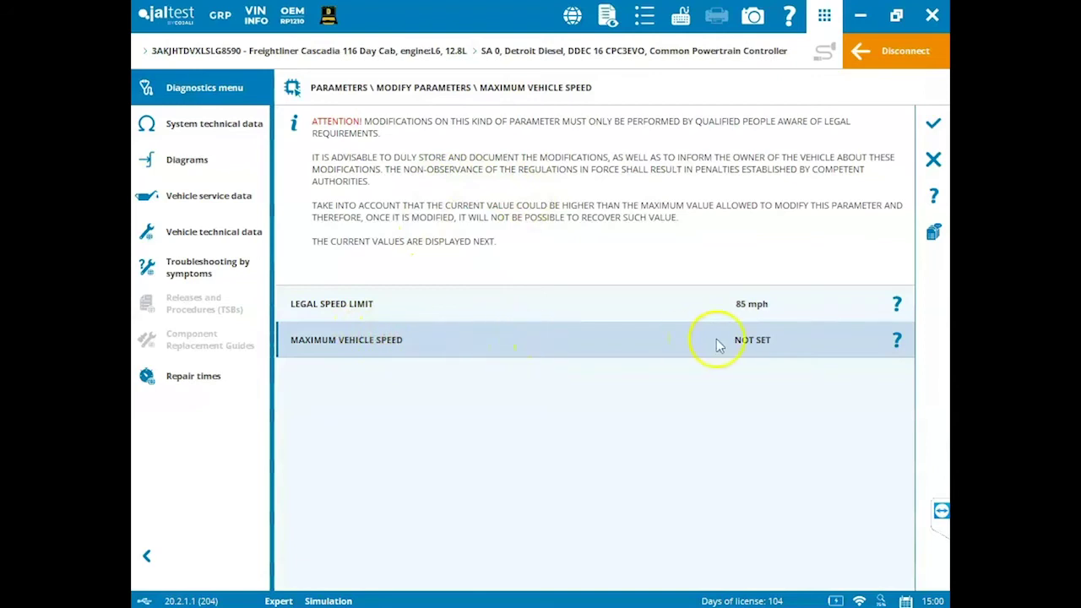
click(878, 340)
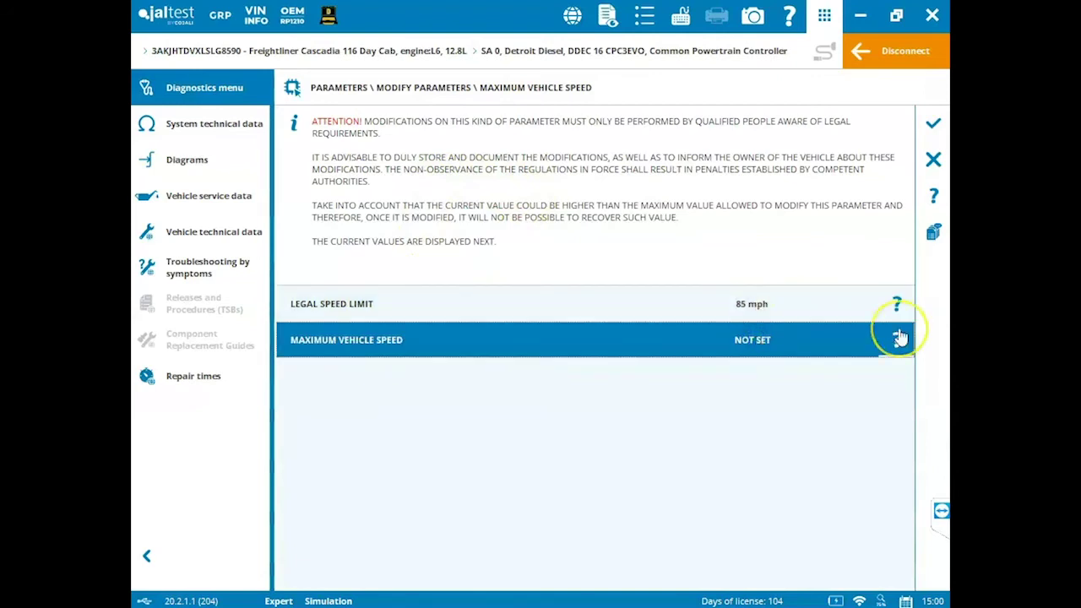
click(932, 123)
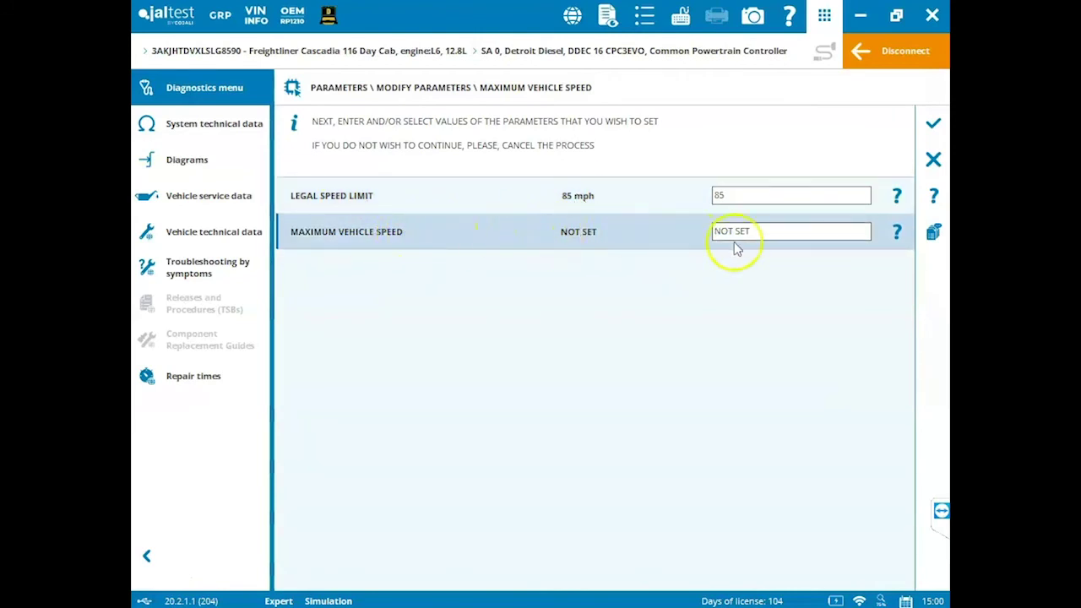
- Enter 65 as the maximum vehicle speed, confirm the successful change and return to the actions menu
click(770, 231)
text(65)
click(933, 124)
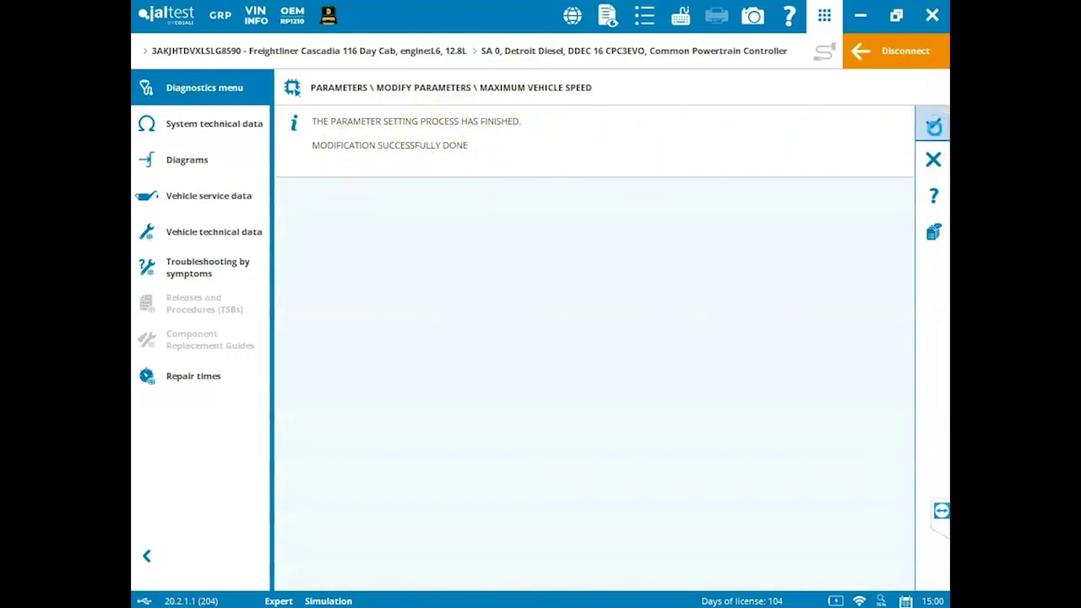
click(931, 123)
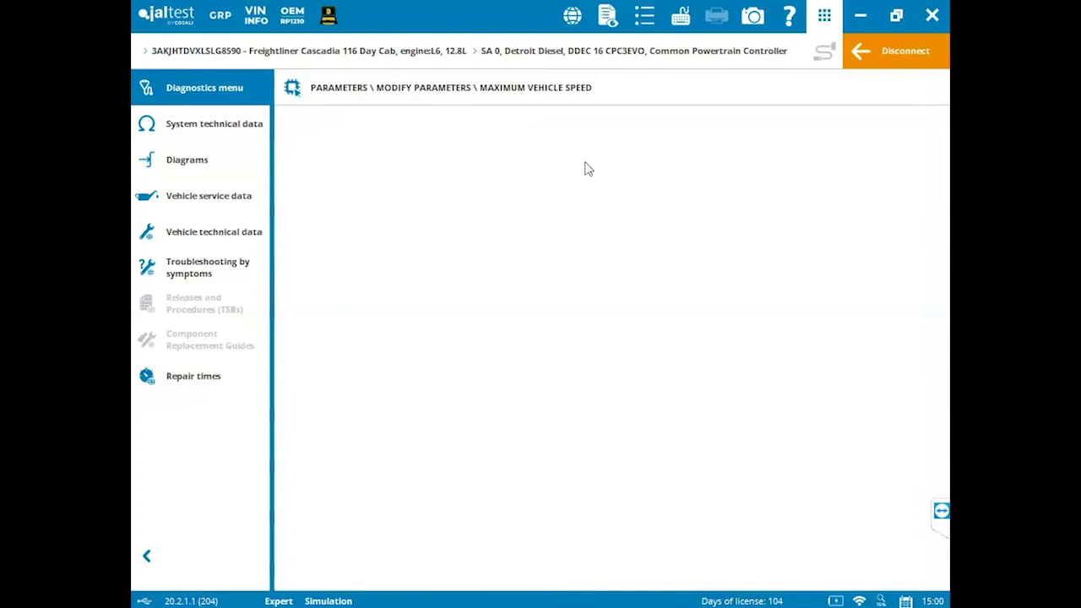
click(932, 160)
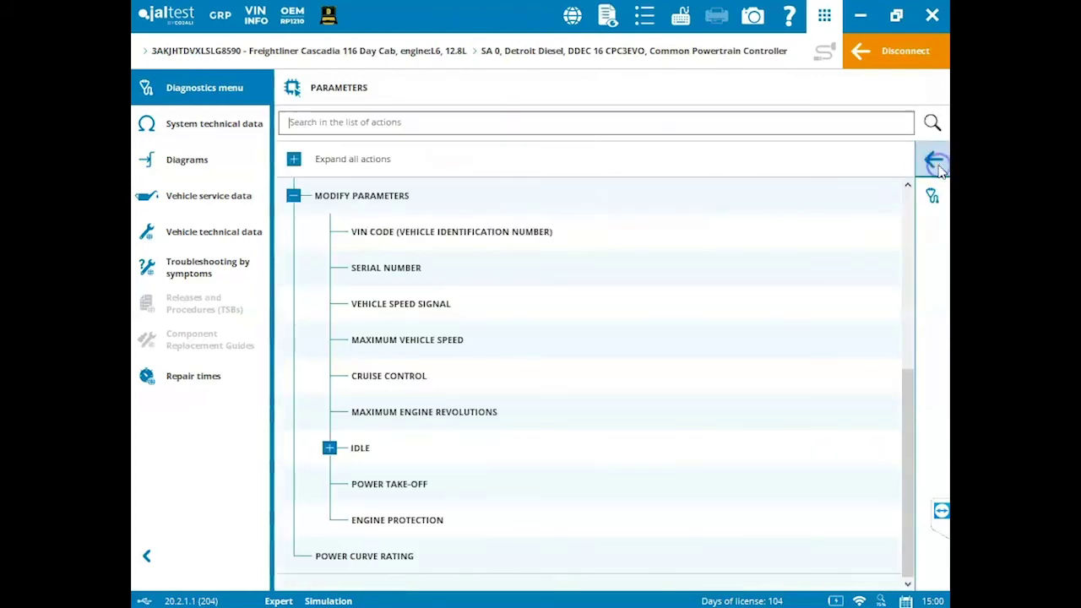
click(932, 160)
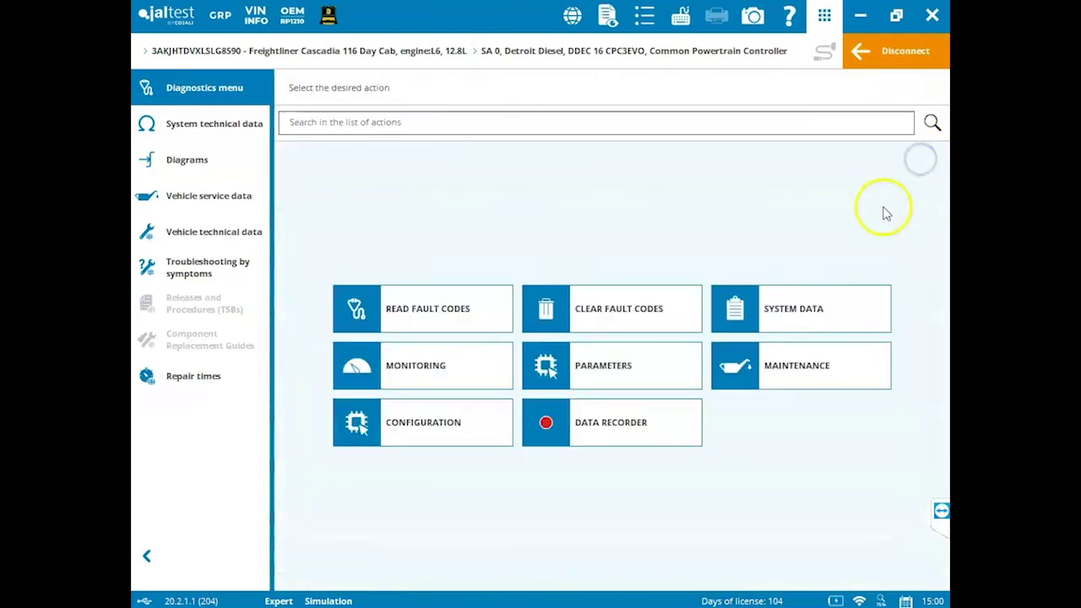
click(812, 372)
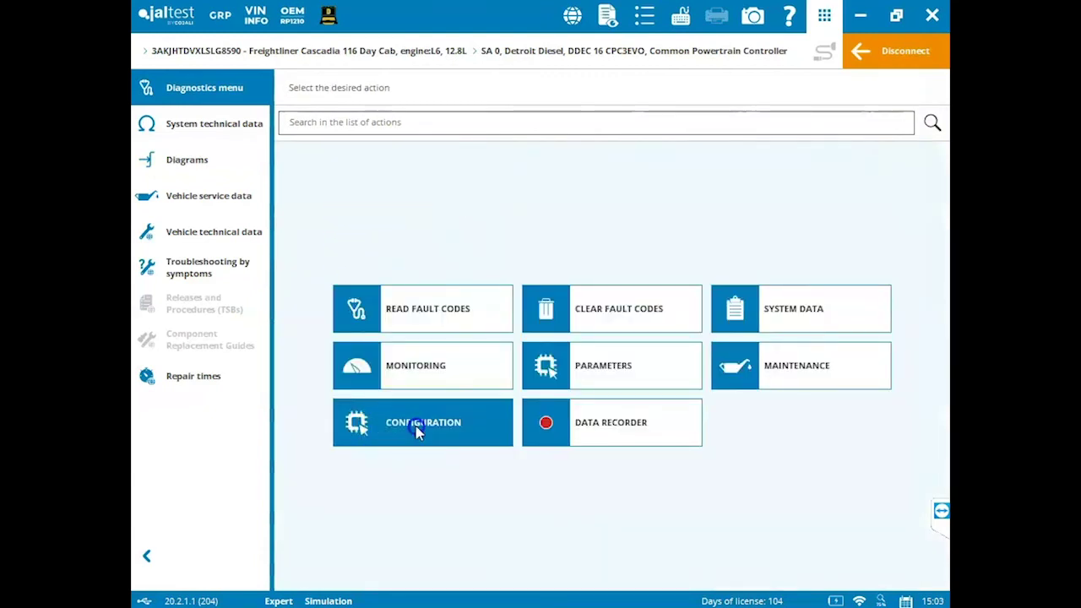
click(415, 429)
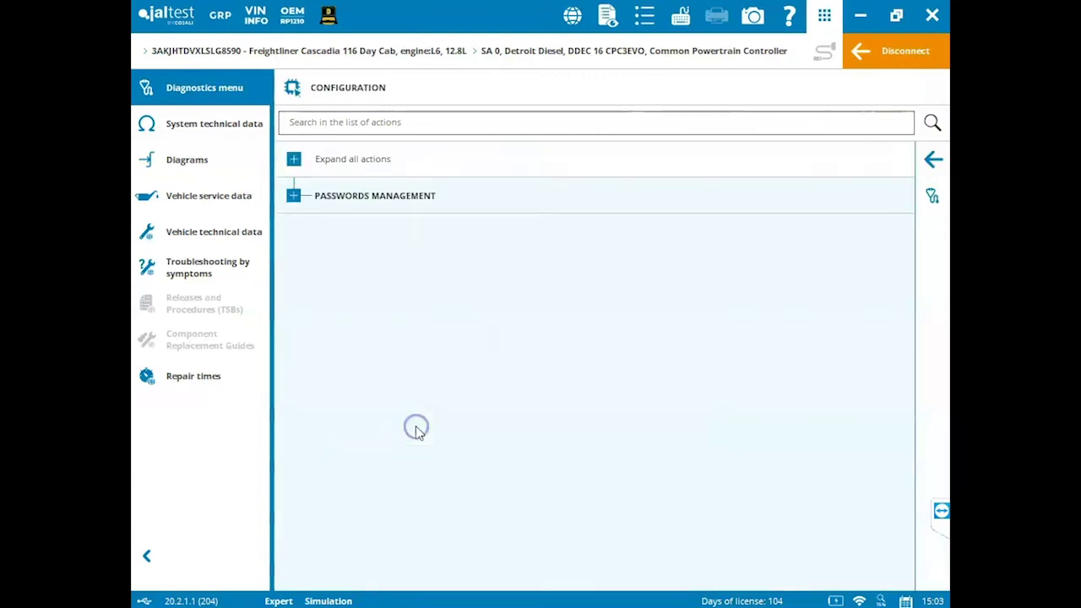
click(296, 161)
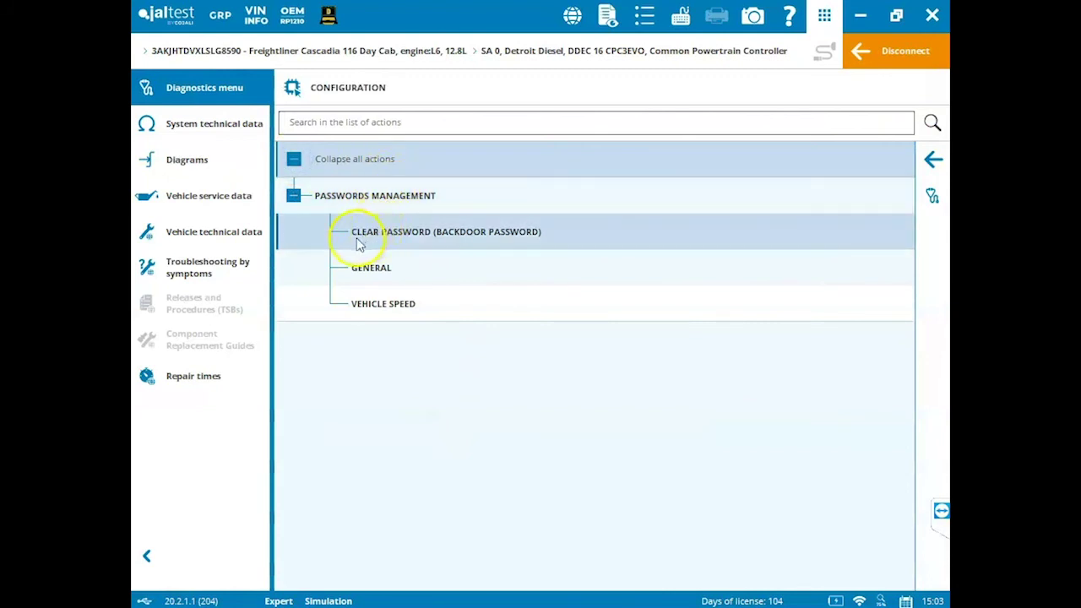
click(295, 160)
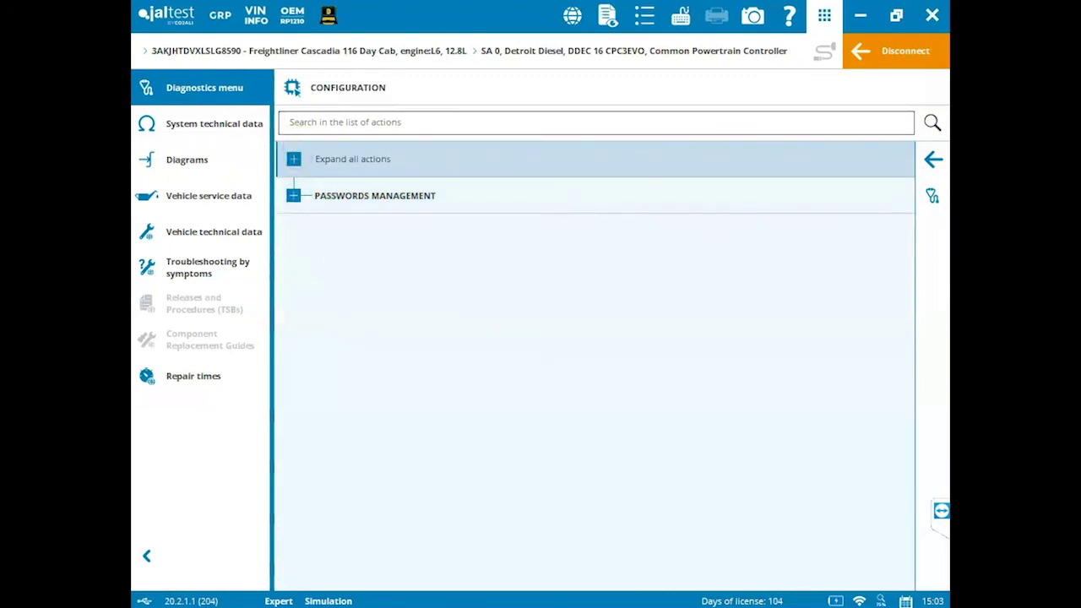
click(933, 159)
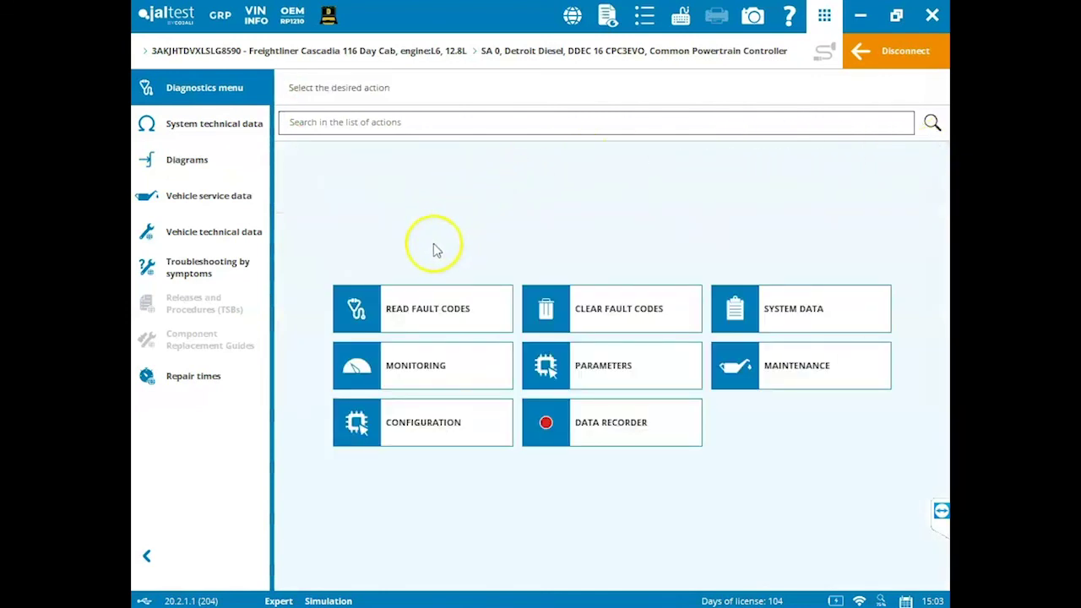
- Start a data recording of nine measurements, from driving mode and gear selector through requested gear and vehicle tilt
click(619, 424)
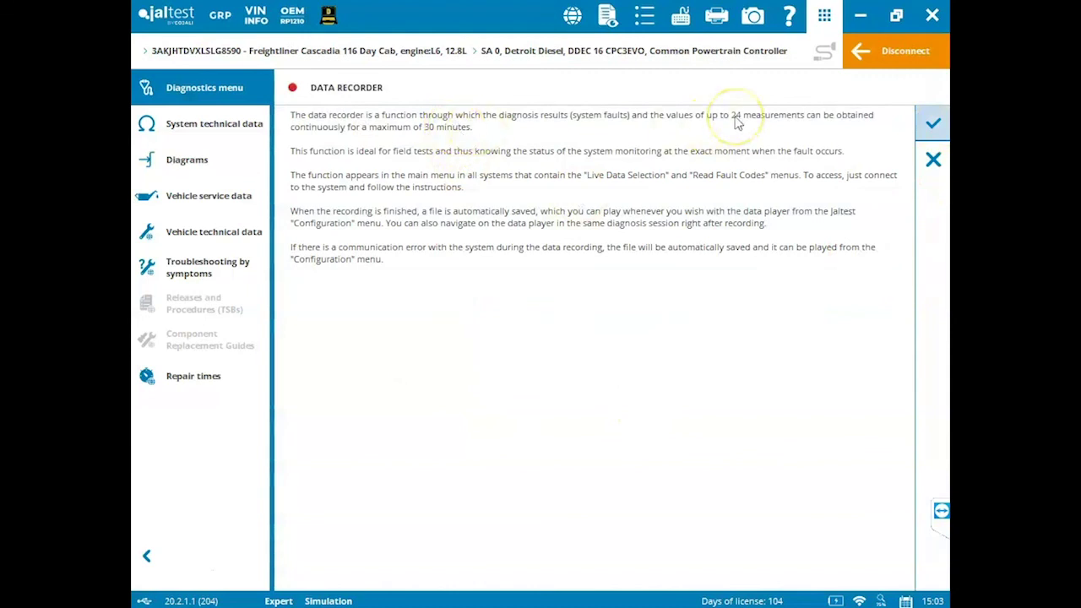
click(932, 124)
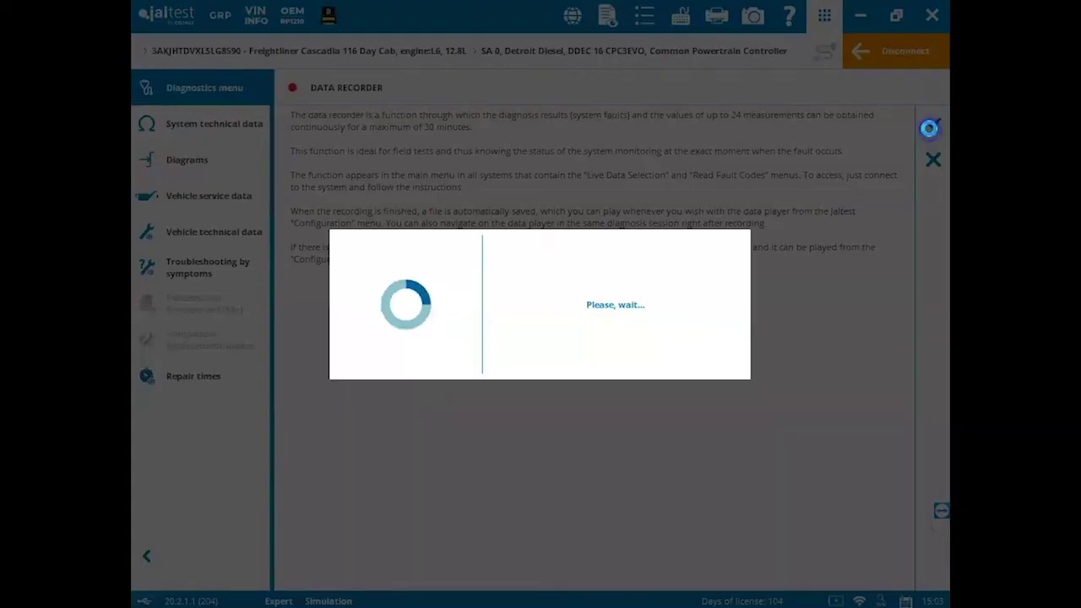
click(648, 359)
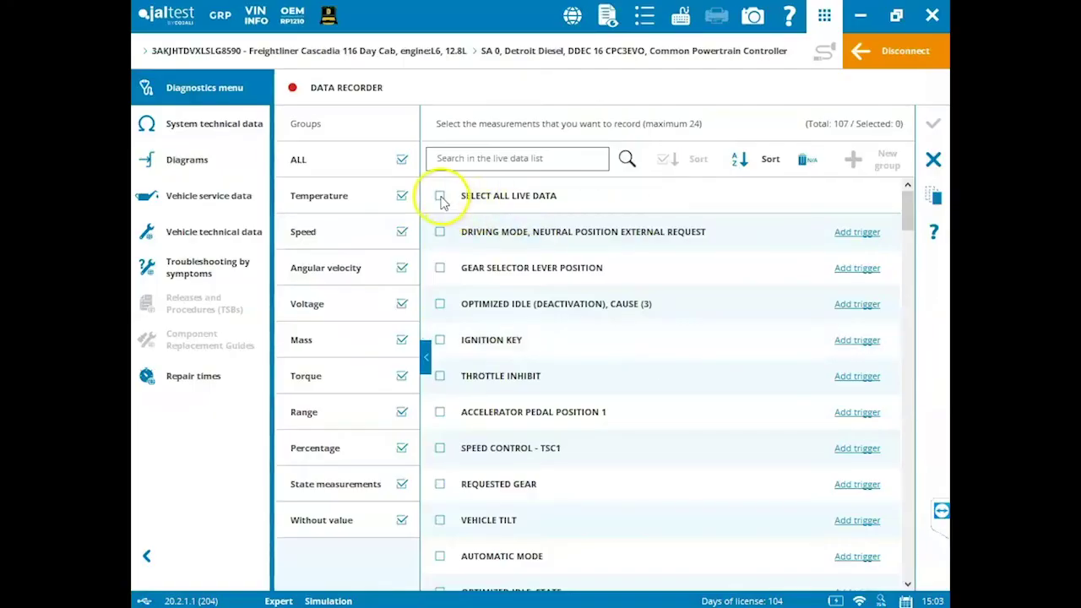
click(440, 232)
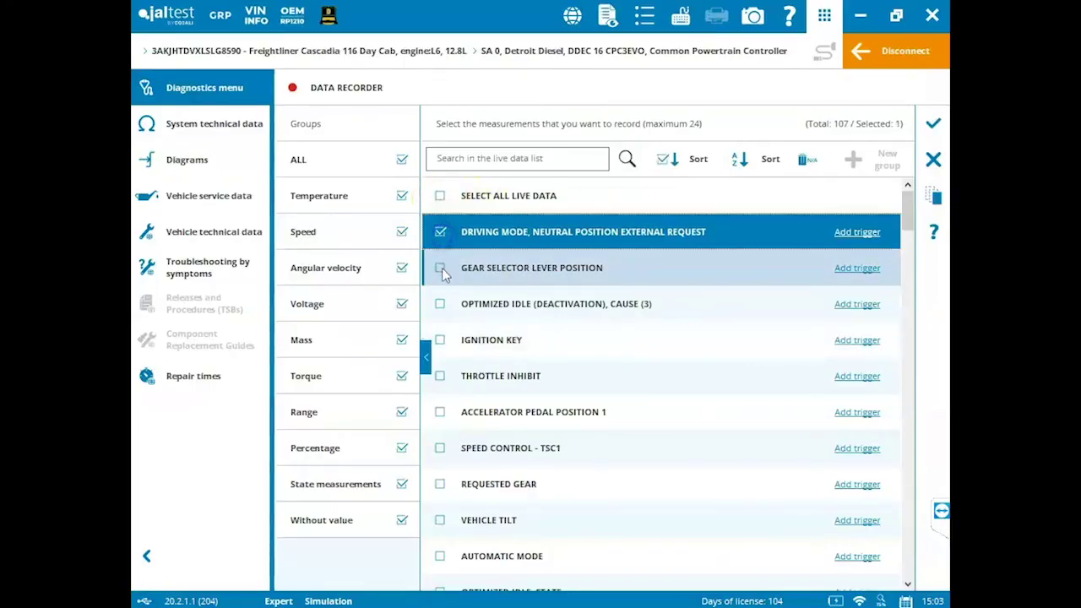
click(441, 268)
click(439, 305)
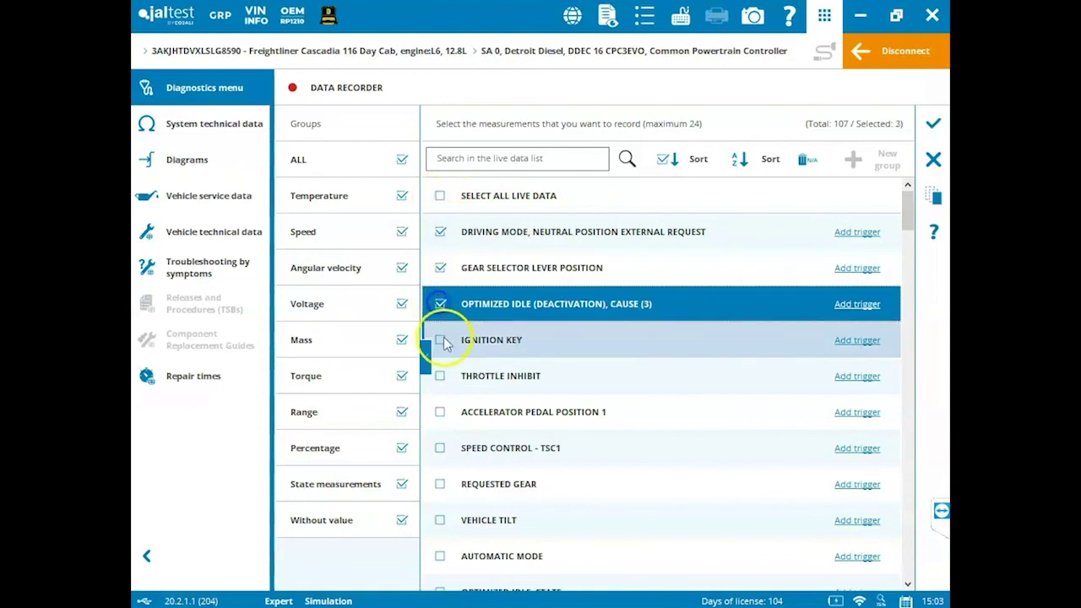
click(441, 340)
click(441, 375)
click(440, 412)
click(441, 448)
click(441, 483)
click(441, 520)
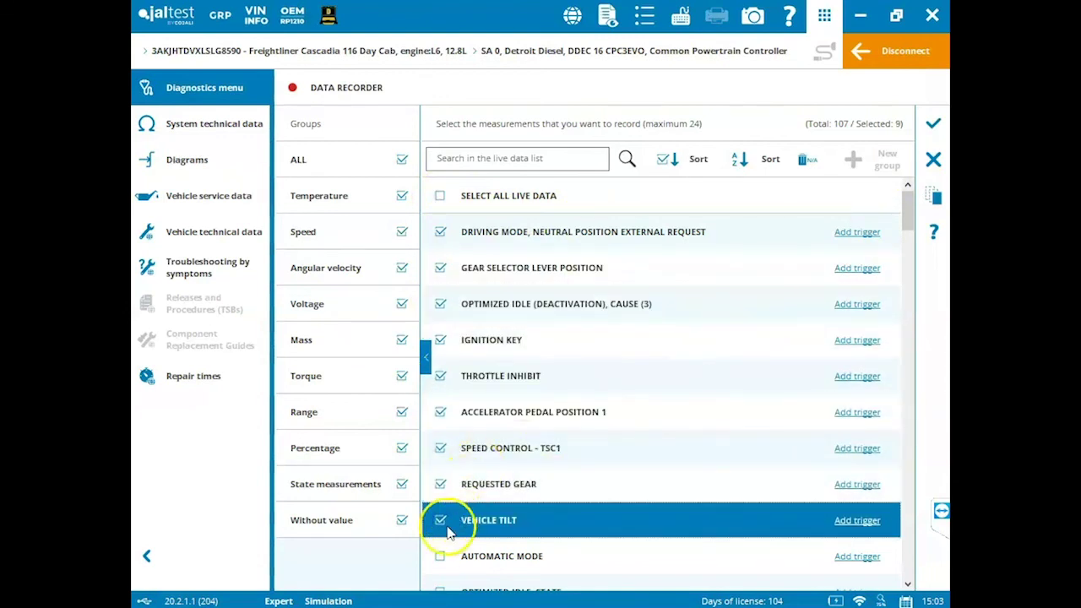
click(933, 124)
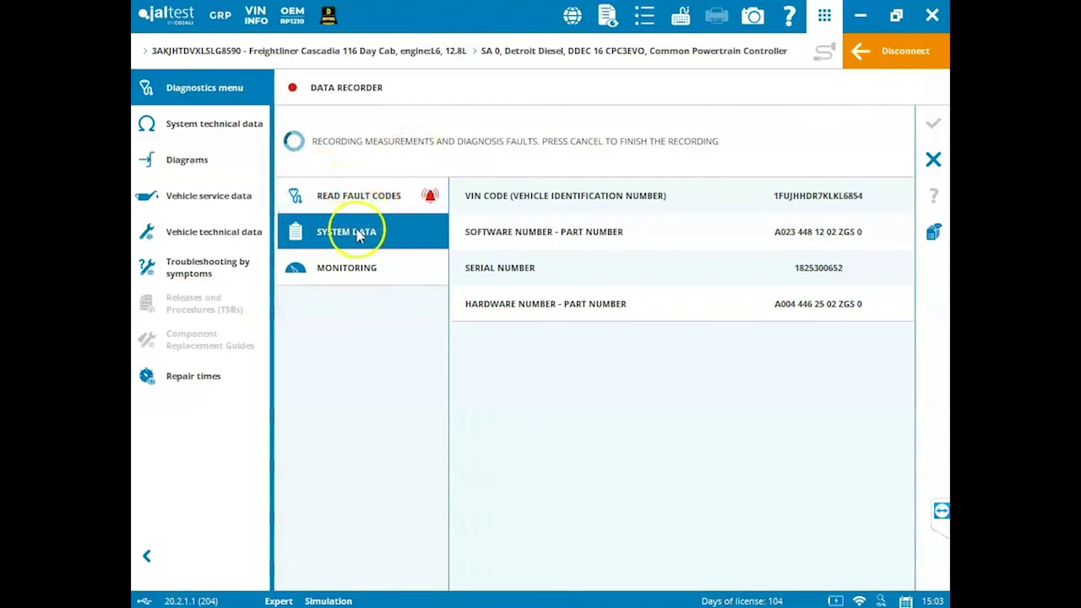
- Check the recording's system data, fault codes and live monitoring values, including driving mode state panels
click(344, 270)
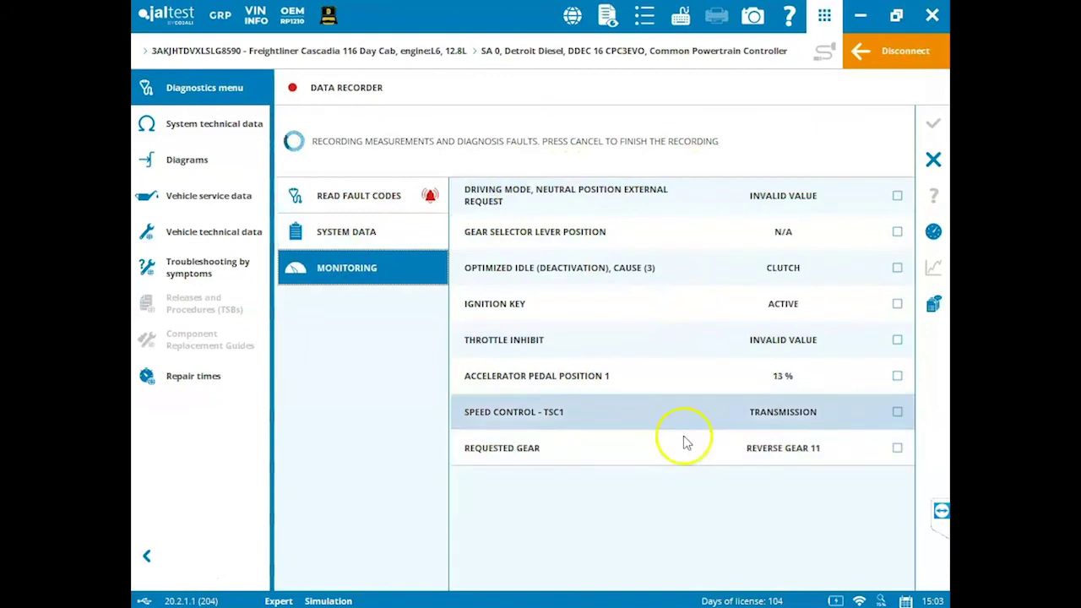
click(397, 233)
click(359, 195)
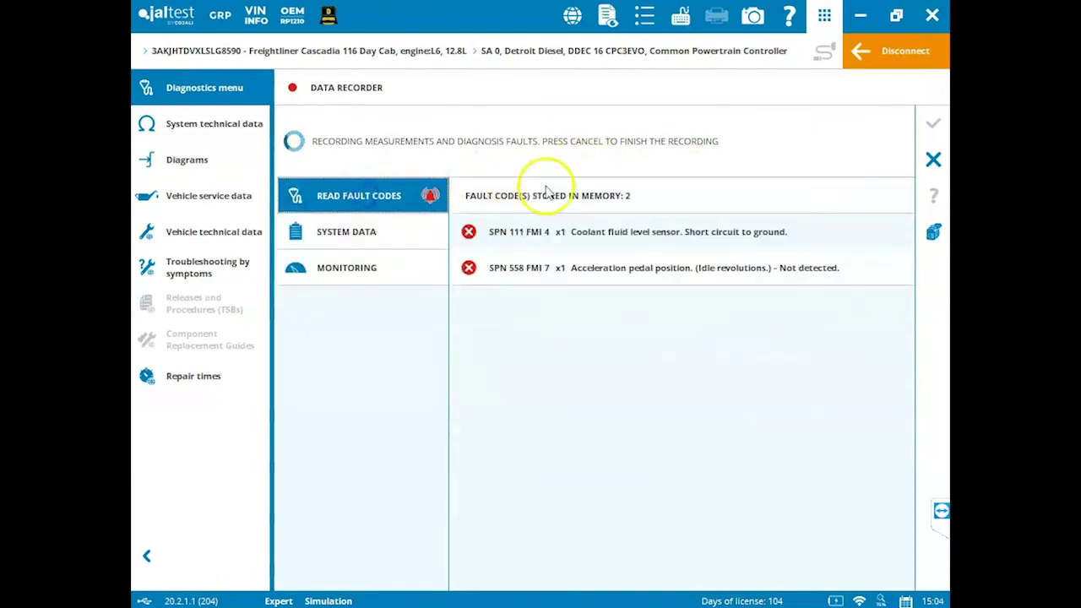
click(412, 270)
click(585, 187)
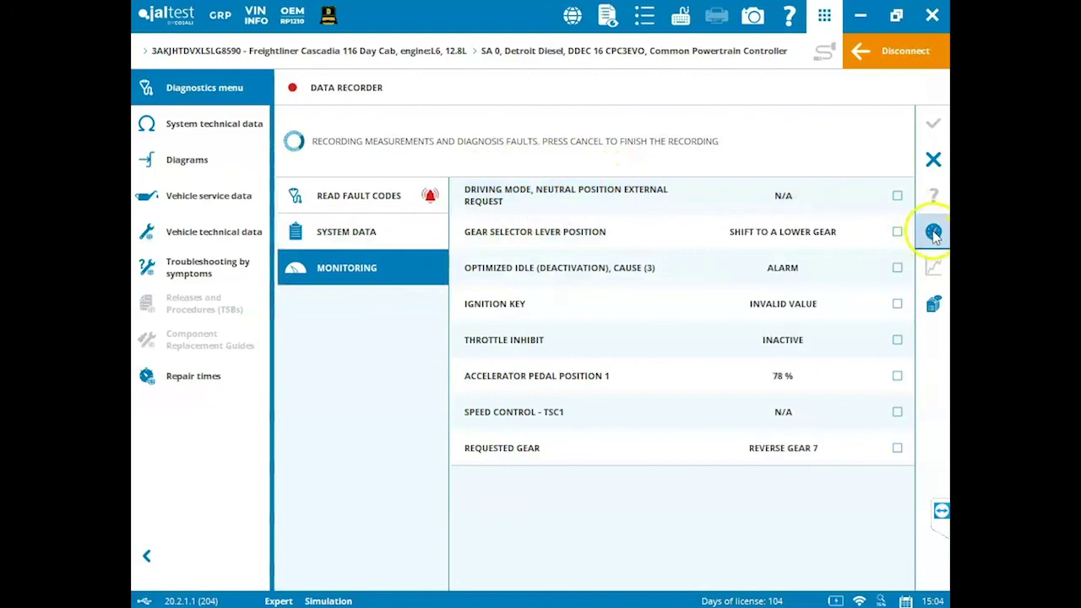
click(933, 233)
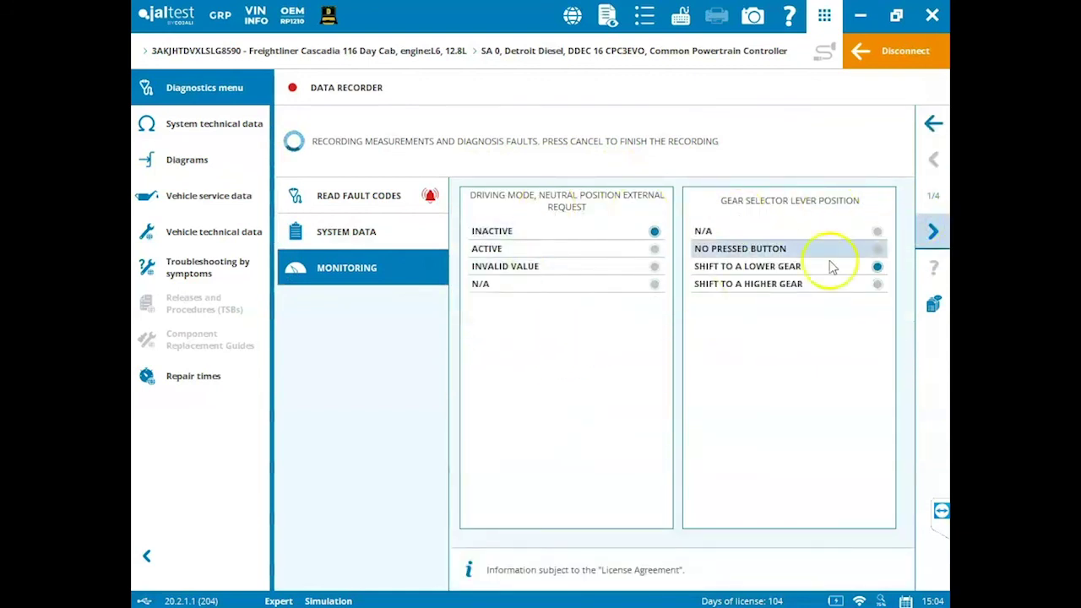
click(936, 236)
click(933, 122)
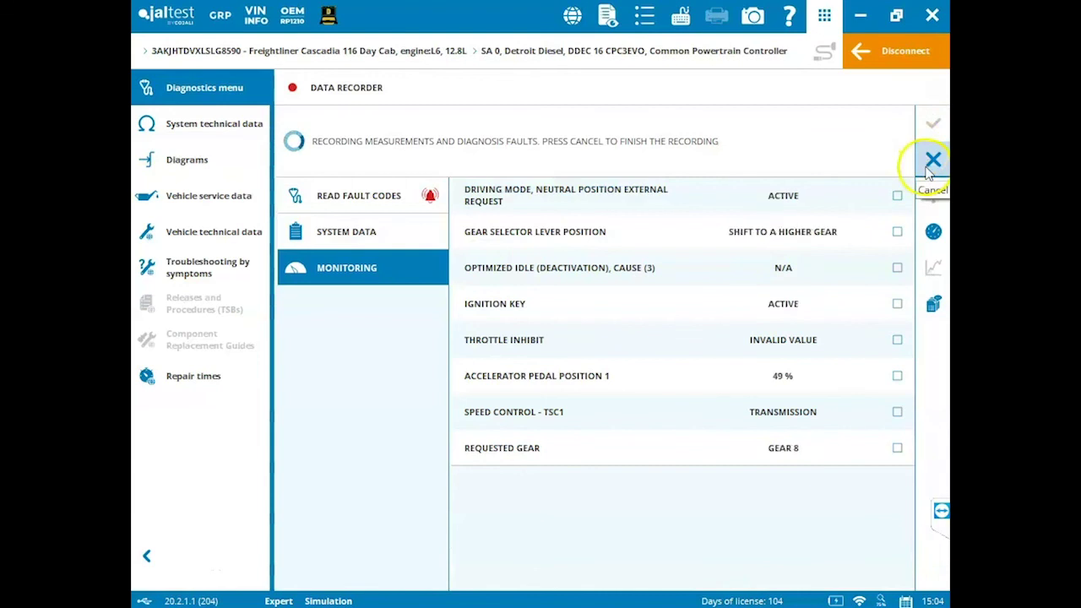
- End the data recording and decline playing back the saved session
click(932, 160)
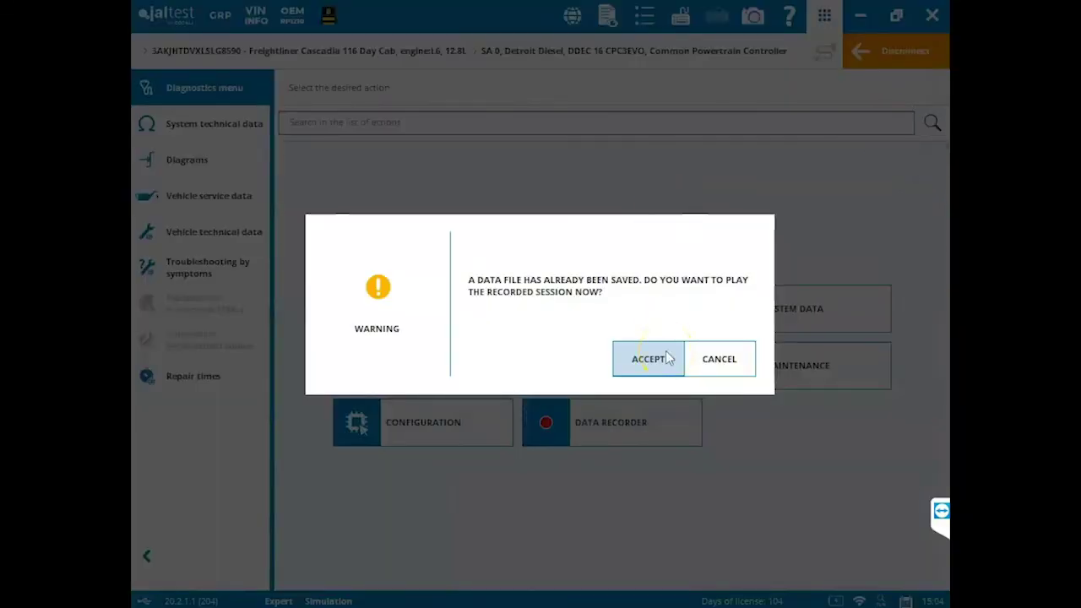
click(719, 356)
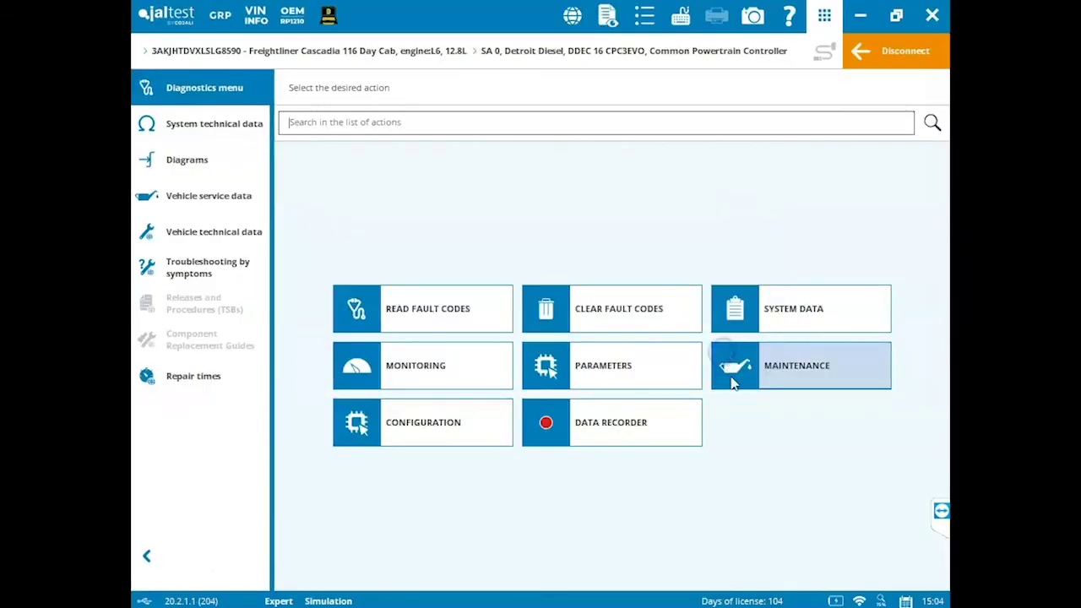